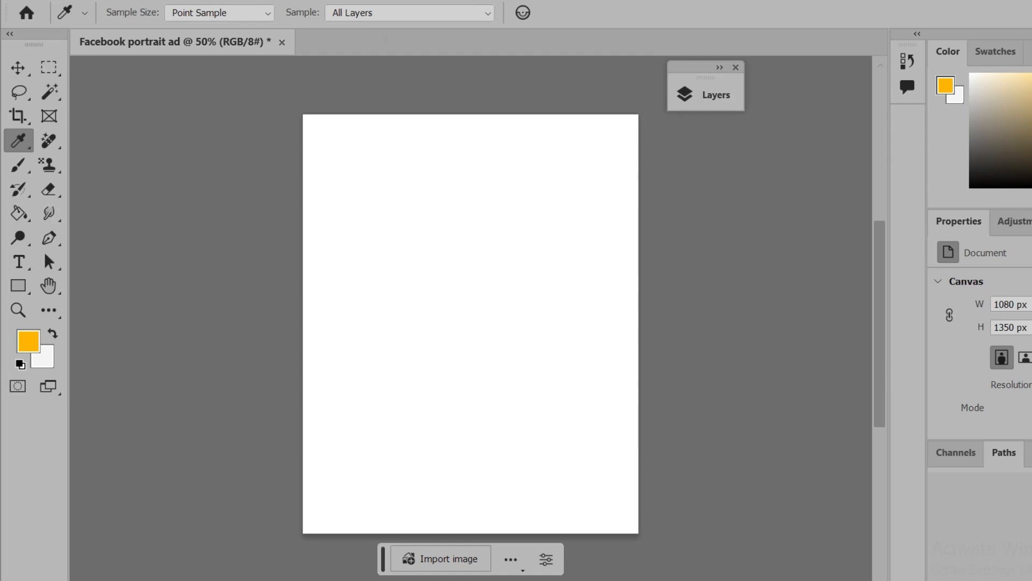
Draw a rounded rectangle about 820 by 135 px with a 201 px corner radius and give it a yellow-orange fill
click(17, 286)
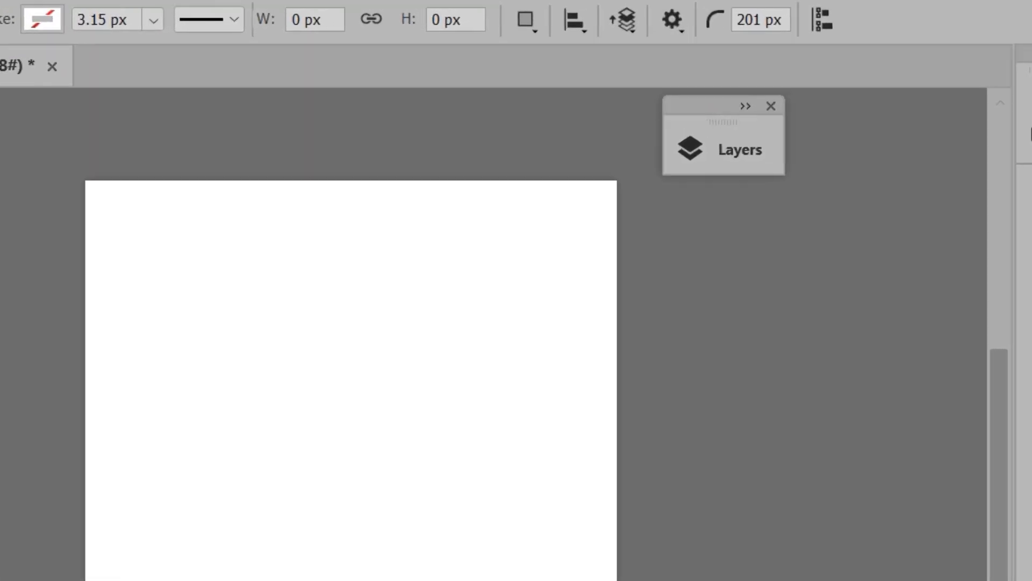
click(761, 20)
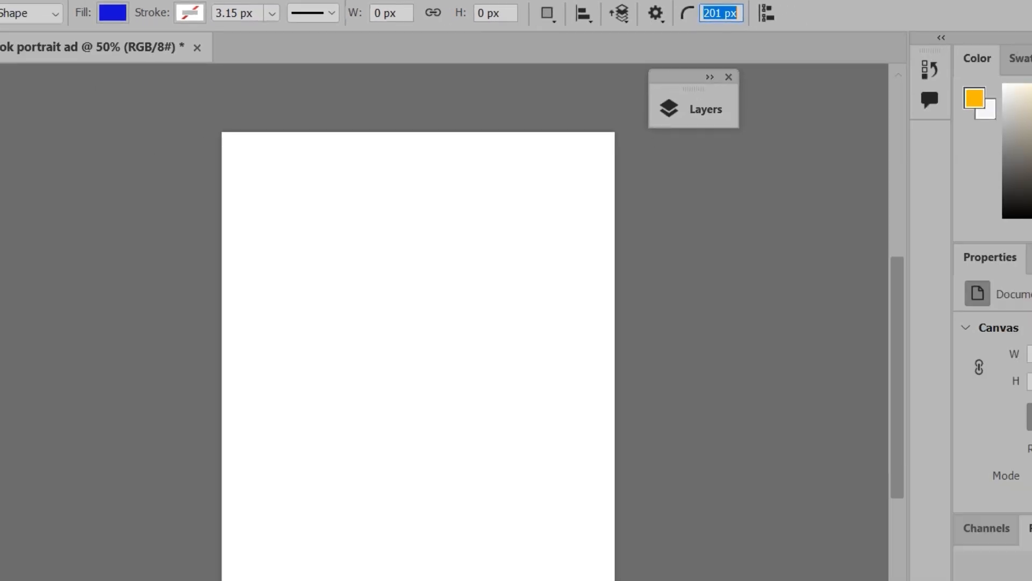
drag(413, 345, 536, 366)
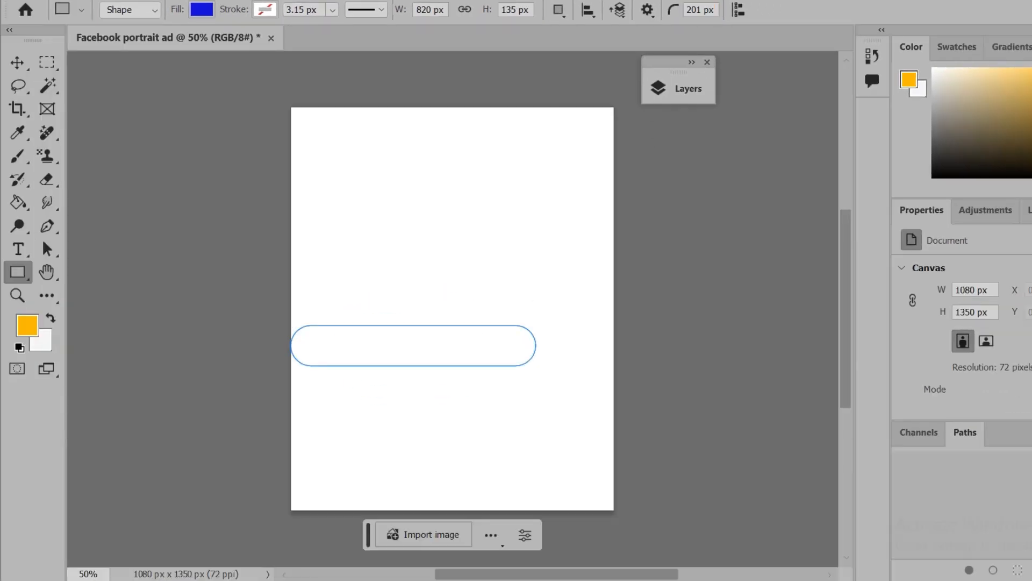
click(201, 9)
click(88, 104)
click(201, 9)
Rotate the rounded bar to about 35° and move it partly off the canvas's lower-right corner
drag(544, 308, 567, 401)
key(v)
drag(422, 331, 623, 472)
drag(583, 461, 560, 508)
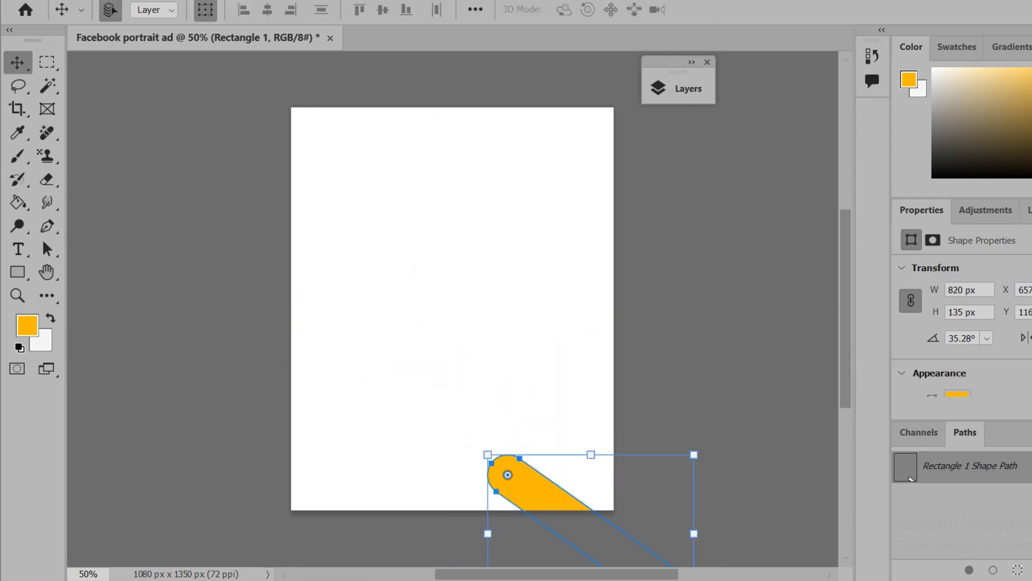
Rename the rounded bar's layer as DY Circle
click(679, 89)
double_click(725, 191)
text(CIr)
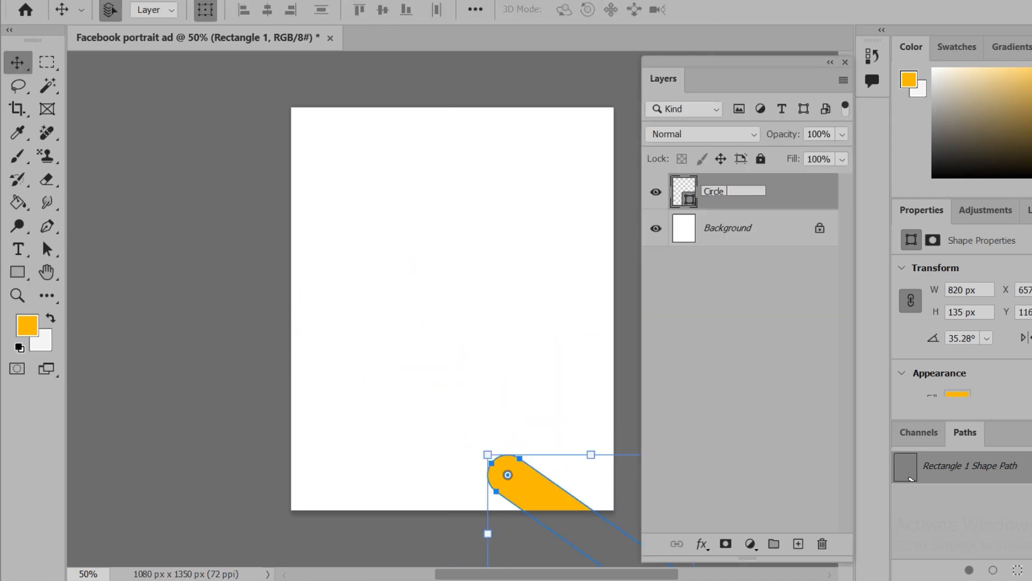
key(Return)
Duplicate the DY Circle layer and arrange the two orange bars parallel, one above the other, in the lower-right corner
right_click(762, 192)
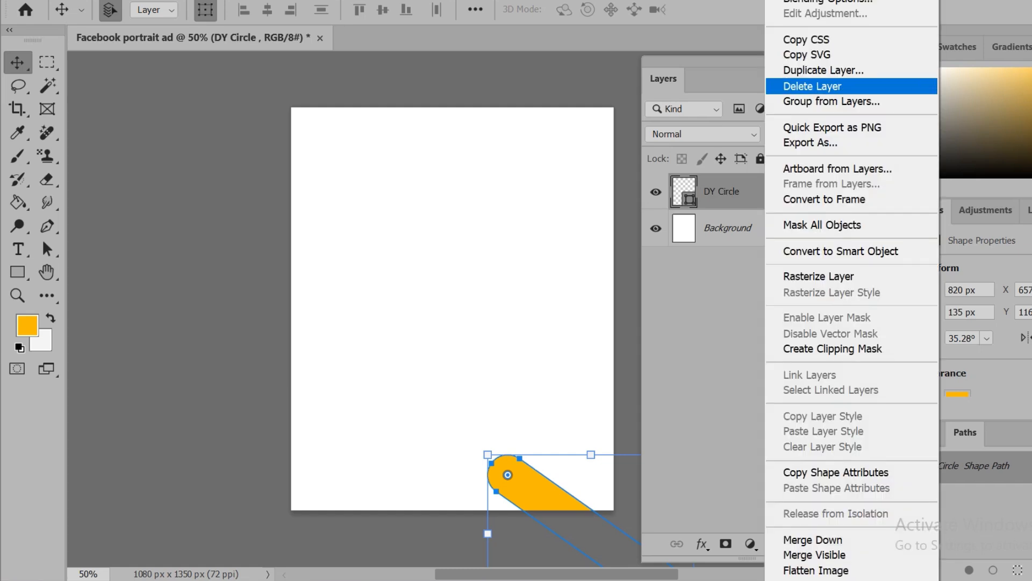
click(823, 69)
key(Return)
drag(543, 494, 526, 480)
click(539, 419)
click(479, 425)
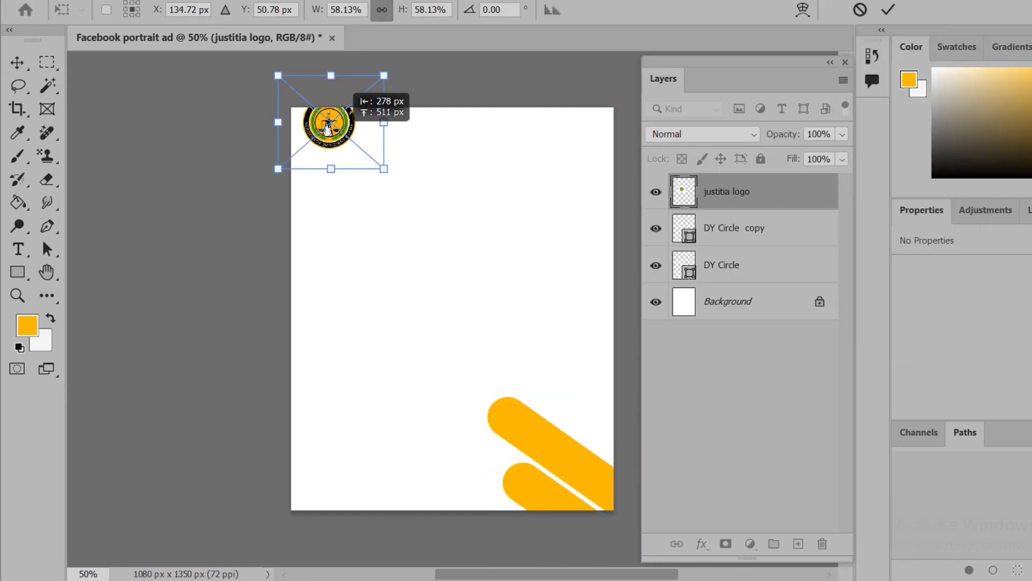
Place the justitia logo at 58.13% in the canvas's upper-left corner and add the 43 pt title "JUSTITIA Academy of Judiciary Exams" beside it
drag(329, 132, 325, 150)
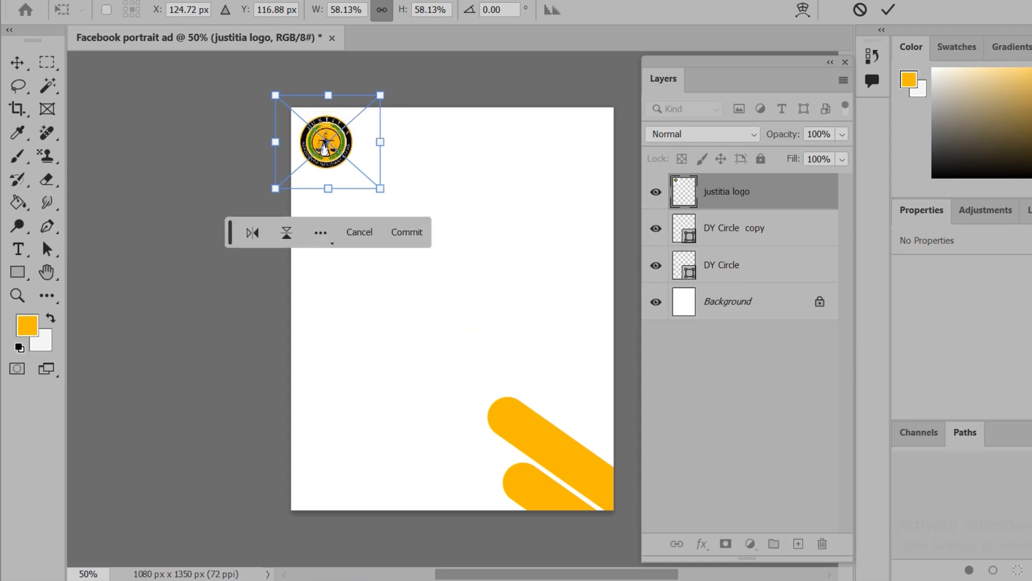
key(Return)
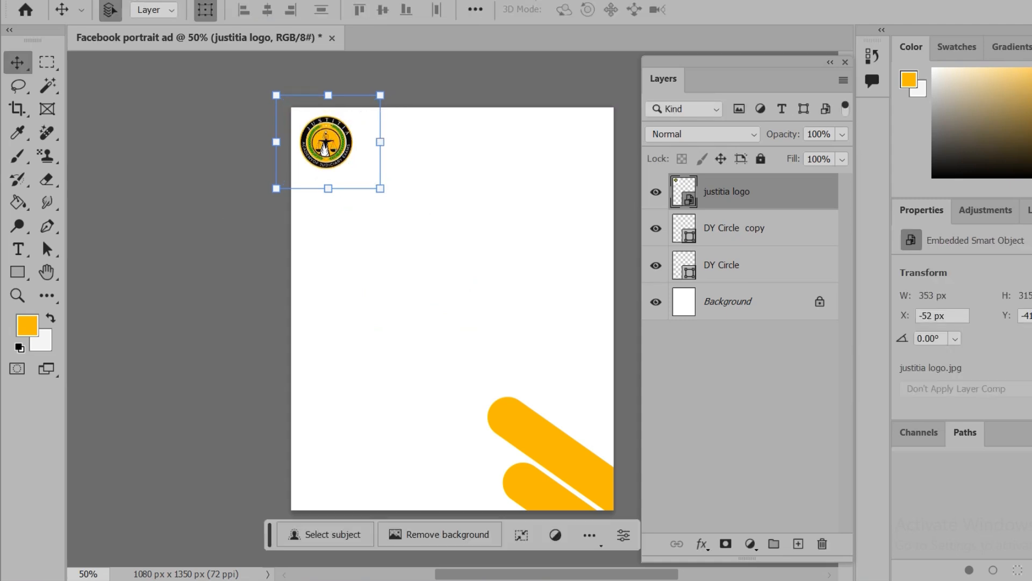
key(t)
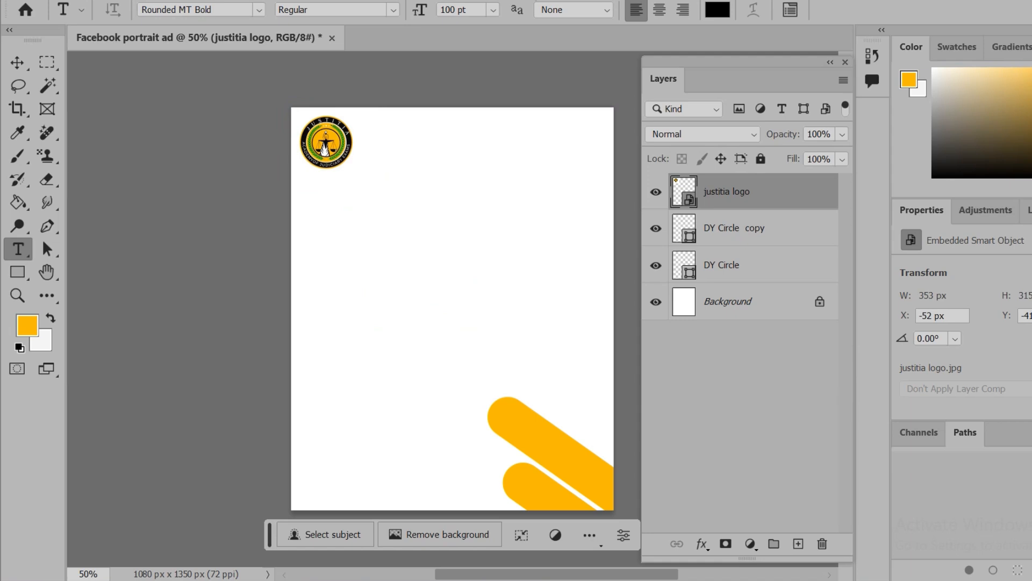
drag(380, 142, 531, 160)
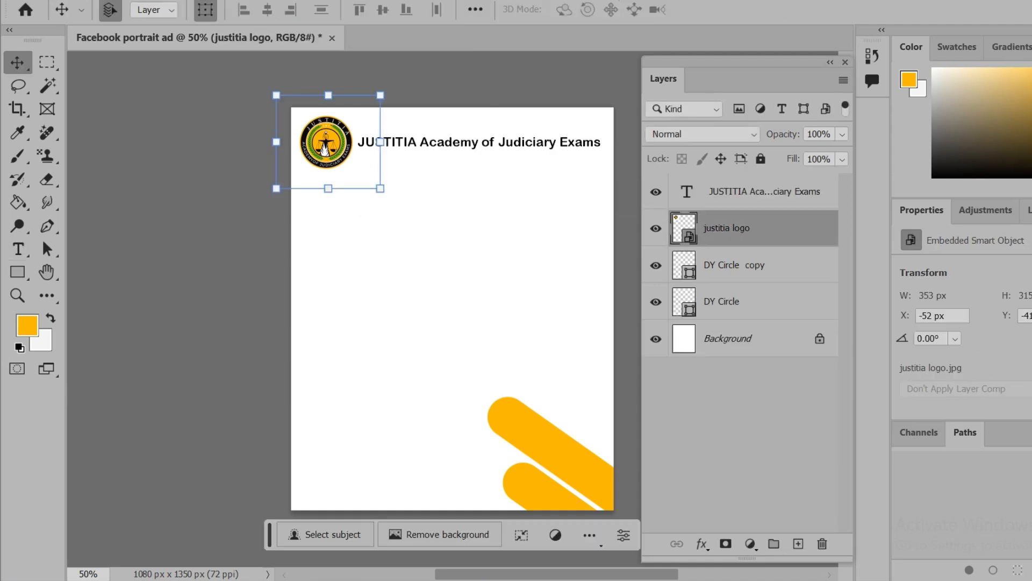
Duplicate the academy title layer under the name "Empowering Future Judges, One Aspirant at a Time"
click(765, 191)
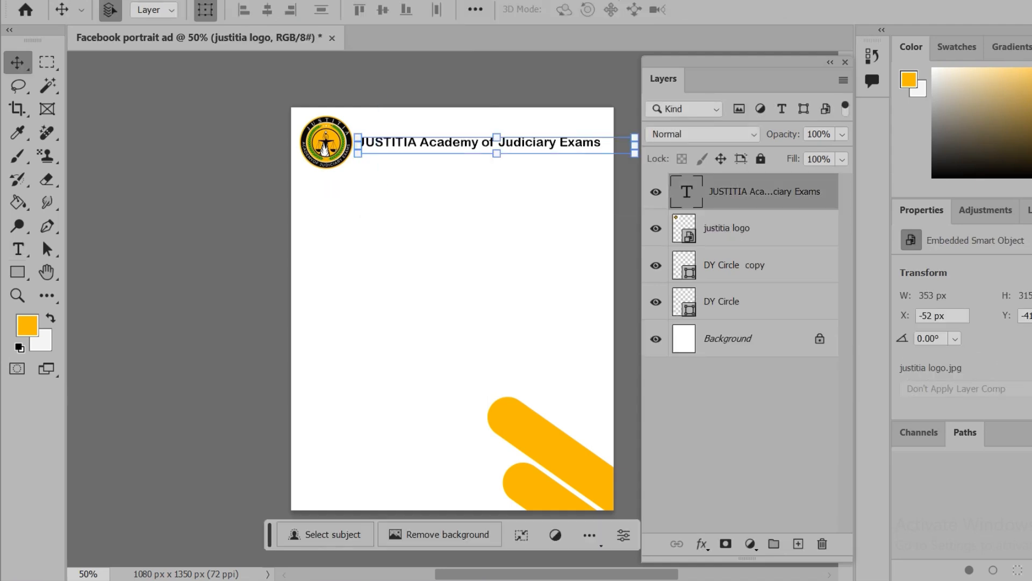
click(753, 264)
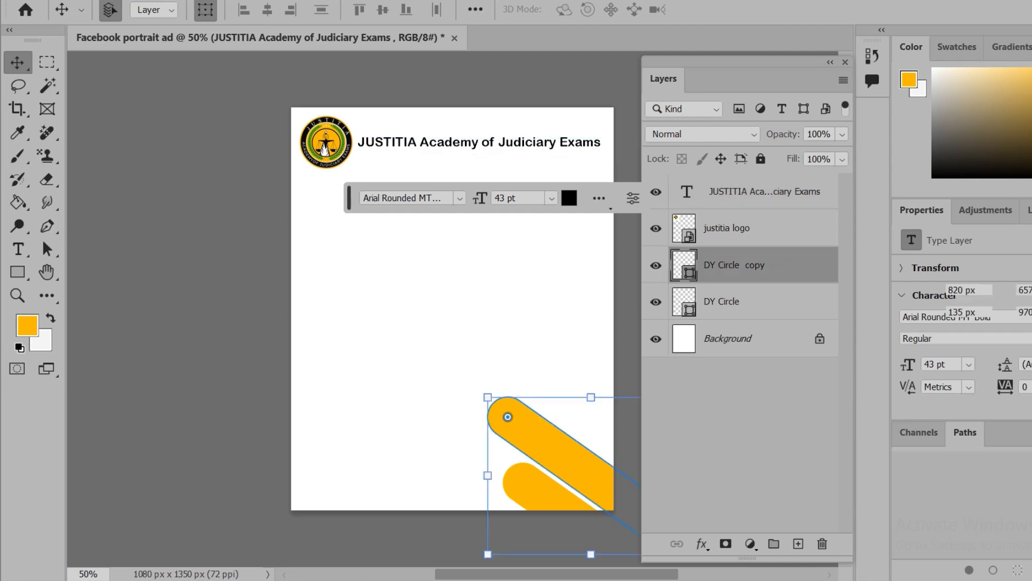
click(764, 192)
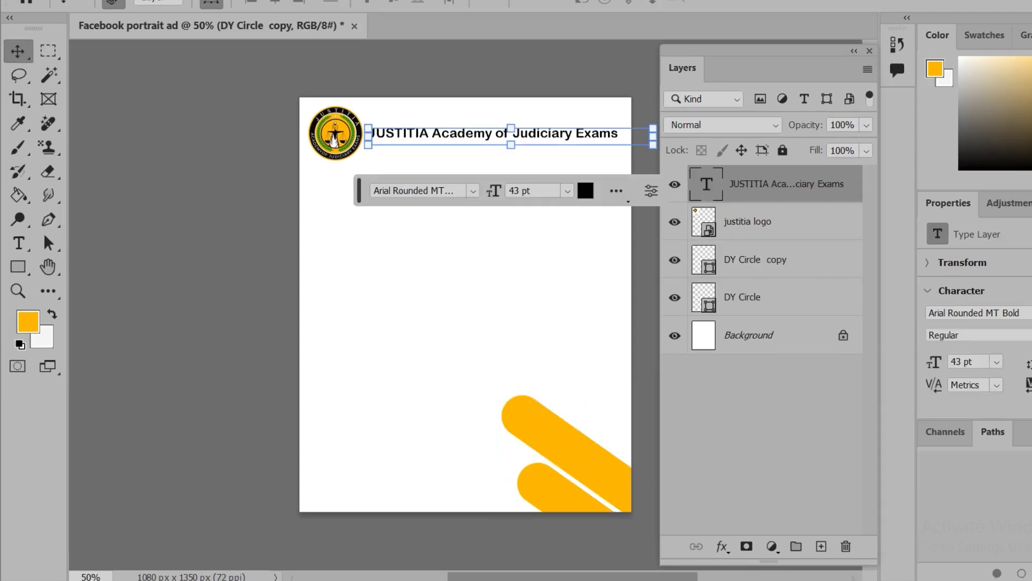
right_click(789, 184)
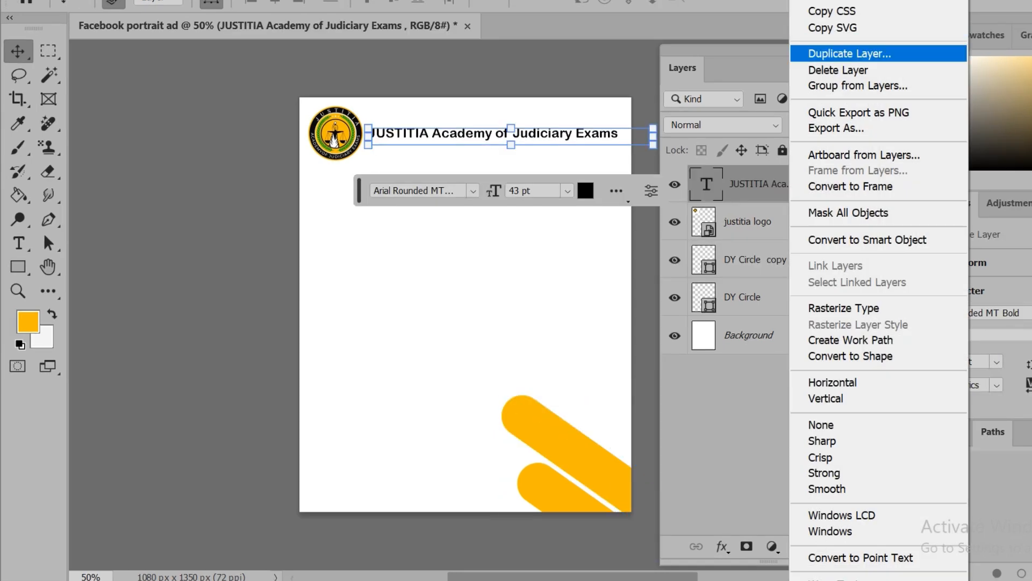
click(850, 54)
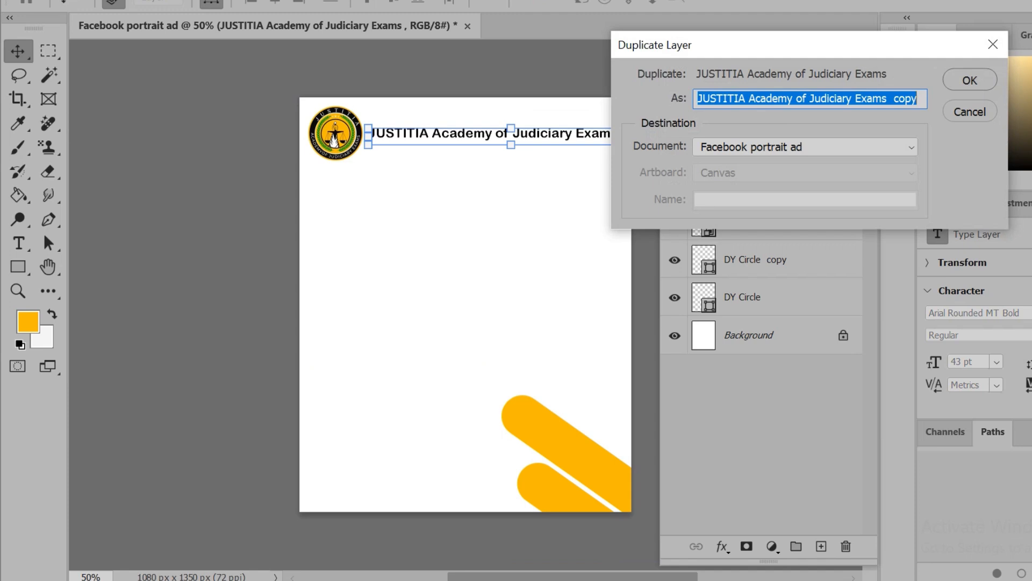
key(ctrl+v)
key(Return)
Position the duplicated title just below the original and change it to "Empowering Future Judges, One Aspirant at a Time" at 30 pt
drag(559, 93, 566, 114)
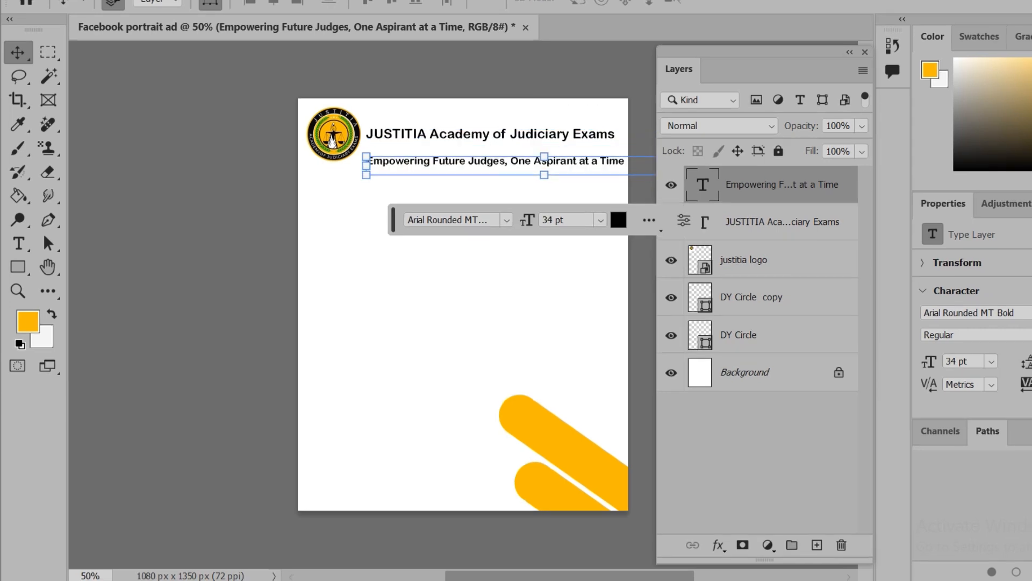
key(Up)
key(Up)
key(Up)
key(Up)
key(Up)
key(Up)
key(Up)
key(Up)
key(Up)
key(Up)
key(Up)
key(Up)
key(Up)
key(Up)
key(Up)
key(Up)
key(Up)
key(Up)
key(Up)
key(Up)
double_click(702, 185)
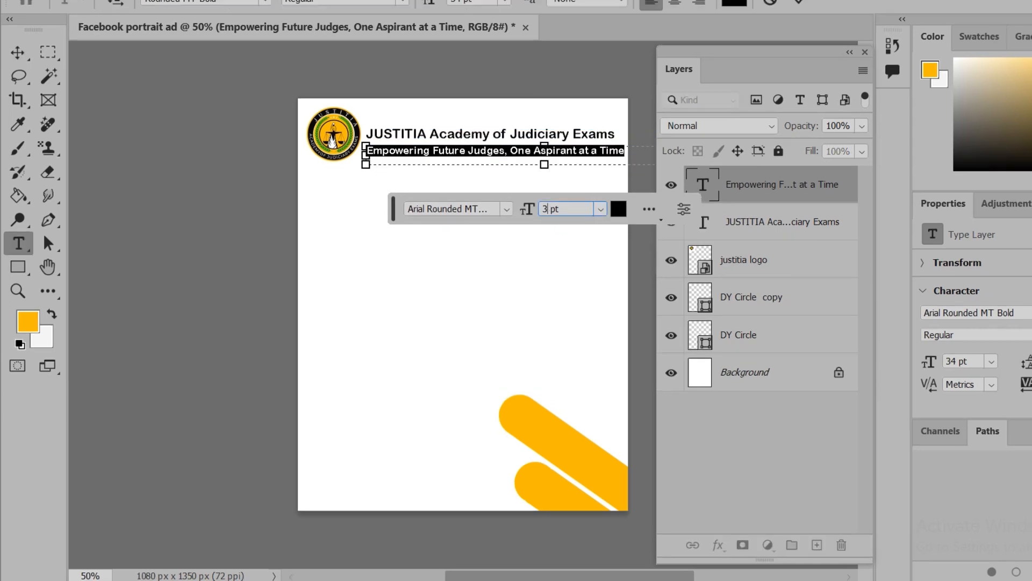
click(771, 2)
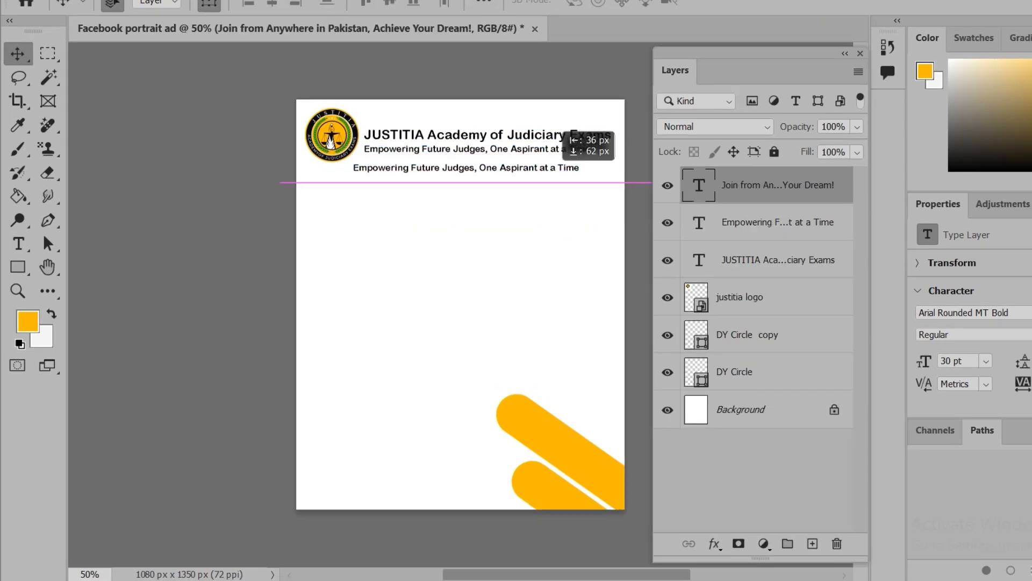
Place a copy of the tagline below the header and change it to "Join from Anywhere in Pakistan, Achieve Your Dream!" in Times New Roman Bold, 48 pt
drag(556, 156, 519, 191)
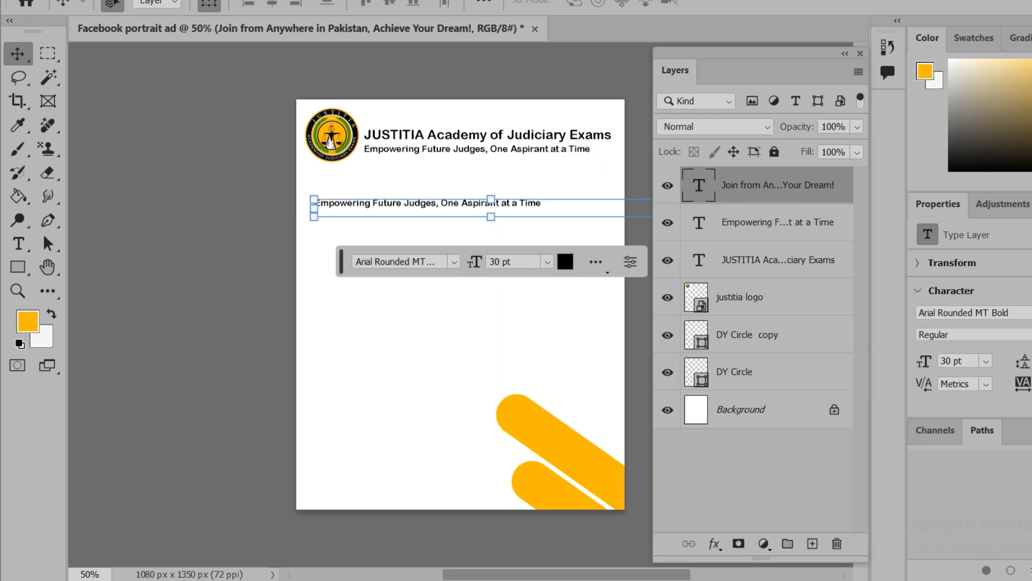
double_click(491, 205)
text(Join from Anywhere in Pakistan, Achieve Your Dream!)
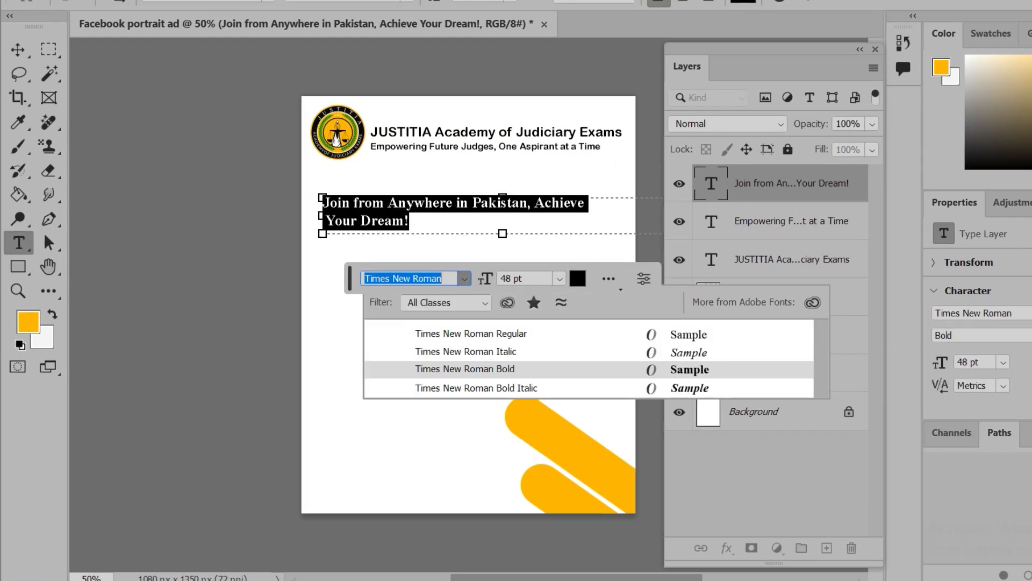
key(Return)
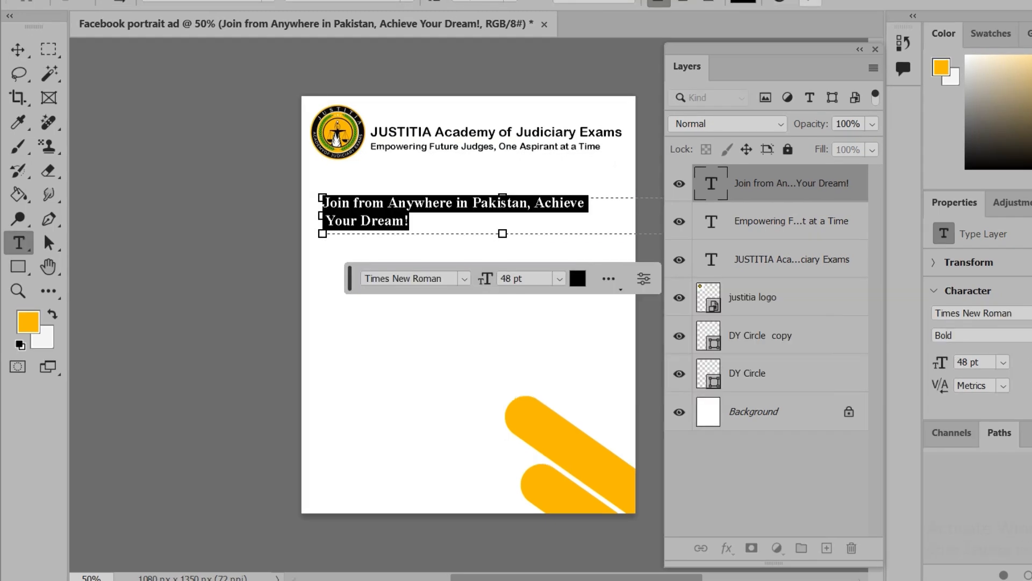
key(Escape)
key(v)
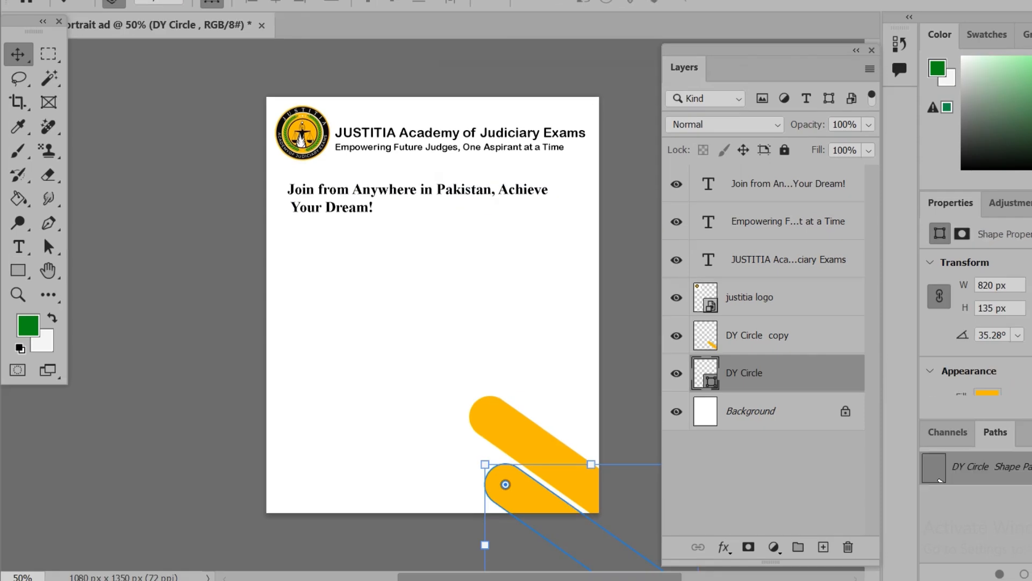
Rasterize the DY Circle layer and fill its bar with the green foreground color, preserving transparency
right_click(737, 373)
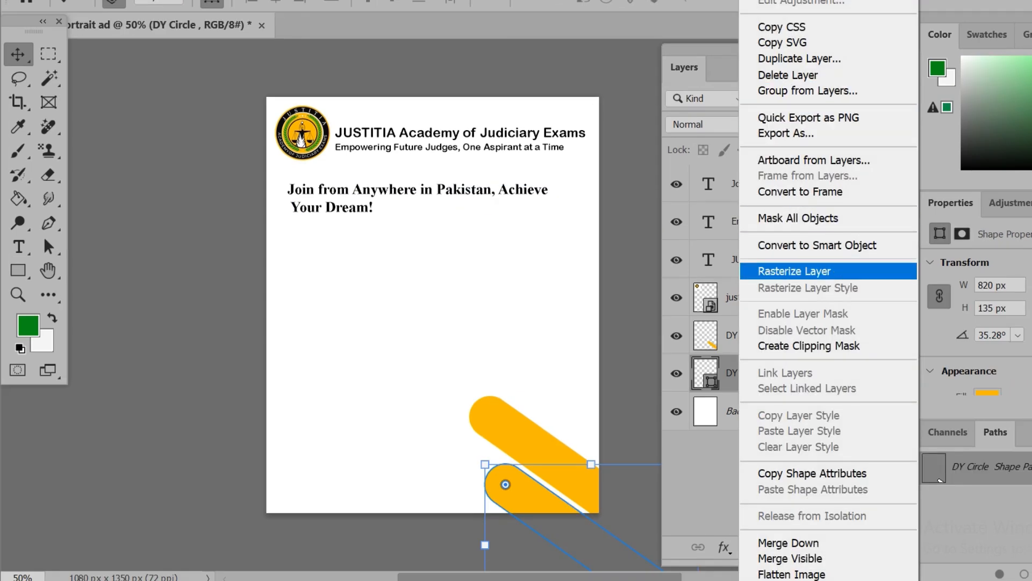
click(794, 271)
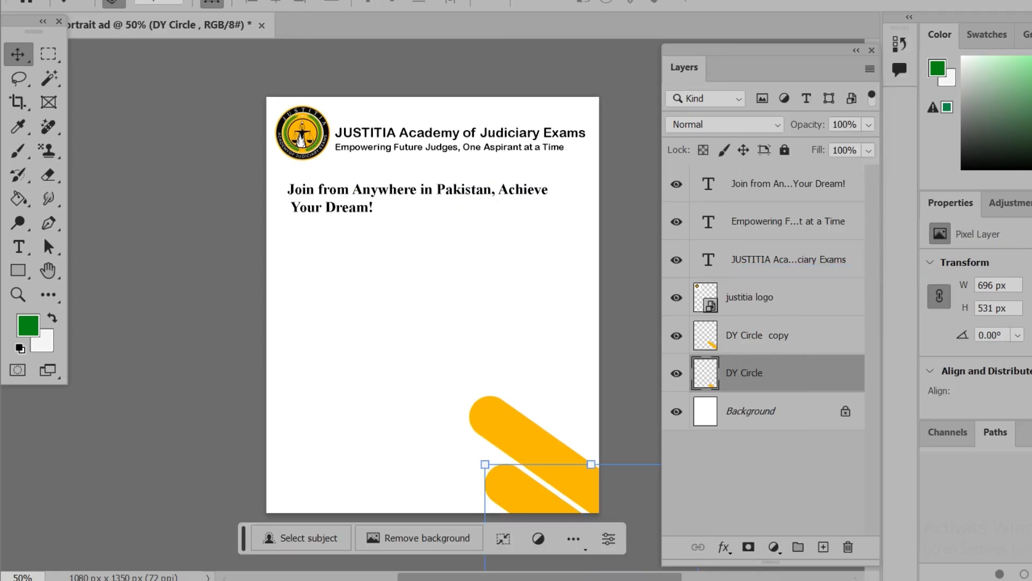
key(shift+BackSpace)
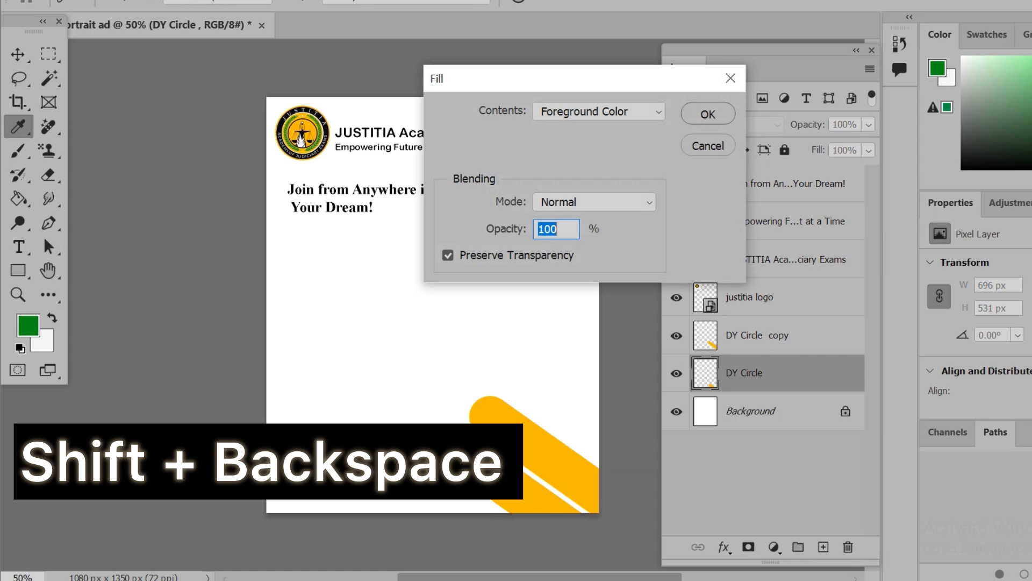
key(Return)
key(v)
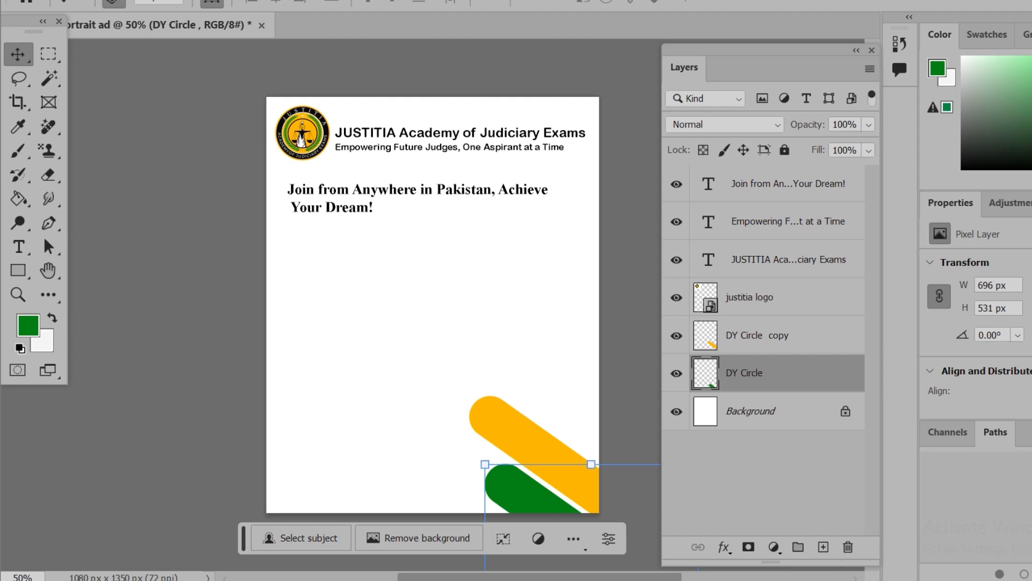
Shift the orange and green bars closer together toward the canvas's lower-right corner, with the orange one overlapping the green
click(774, 298)
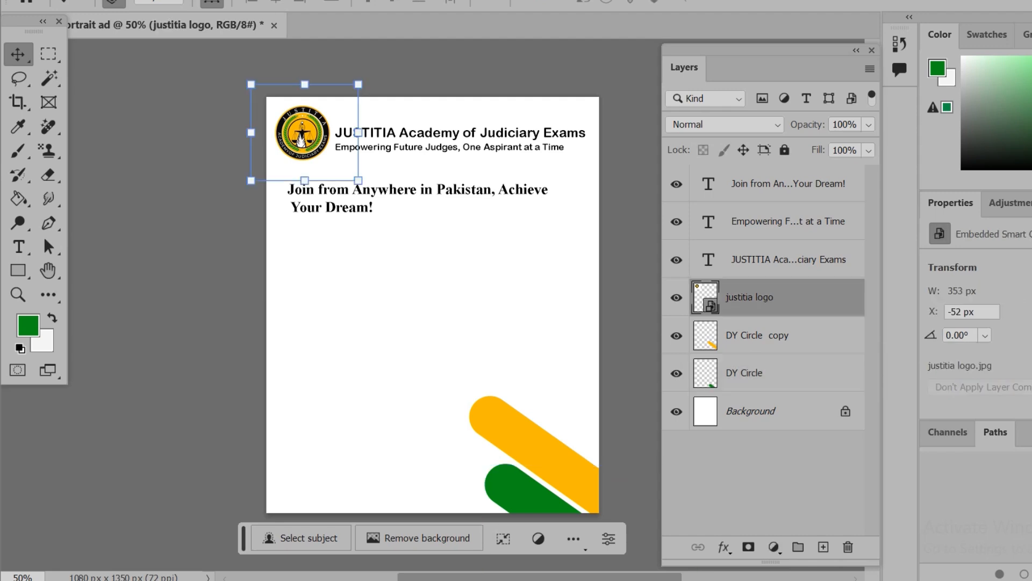
drag(516, 490, 569, 467)
drag(486, 464, 543, 475)
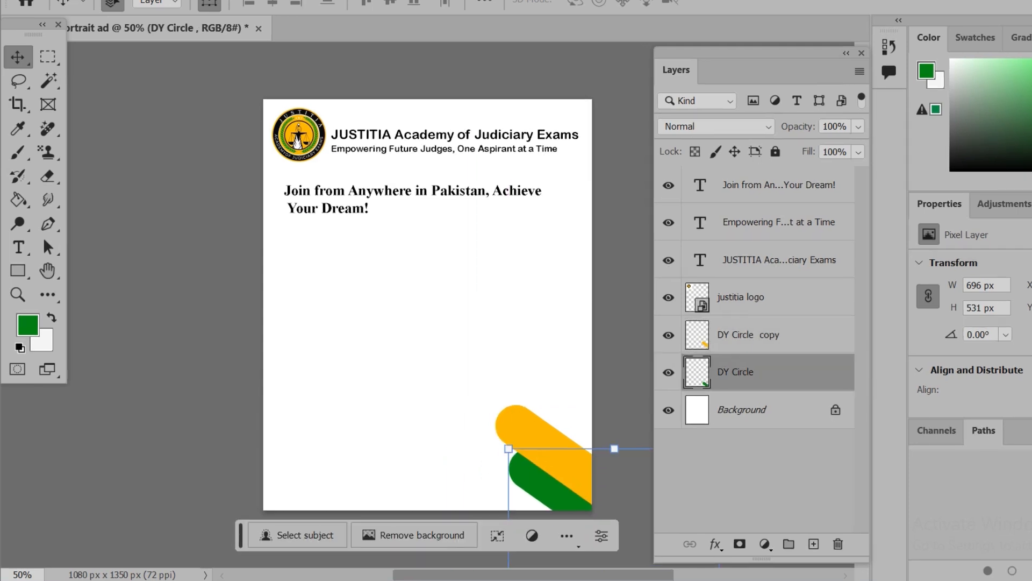
Duplicate the green bar's layer, raise the copy above the orange bar's layer and position it at the canvas's bottom edge
right_click(742, 372)
click(796, 61)
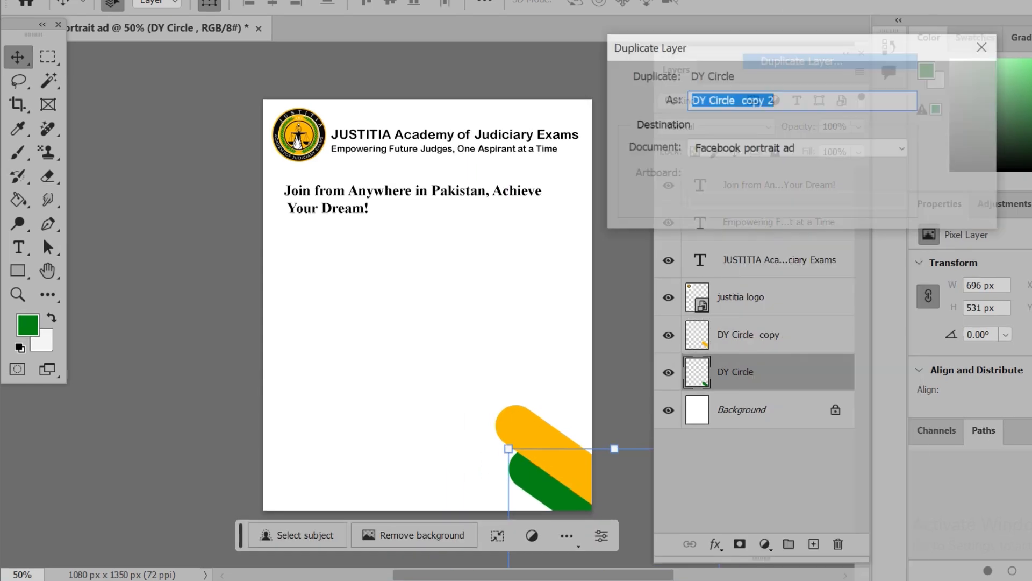
key(Return)
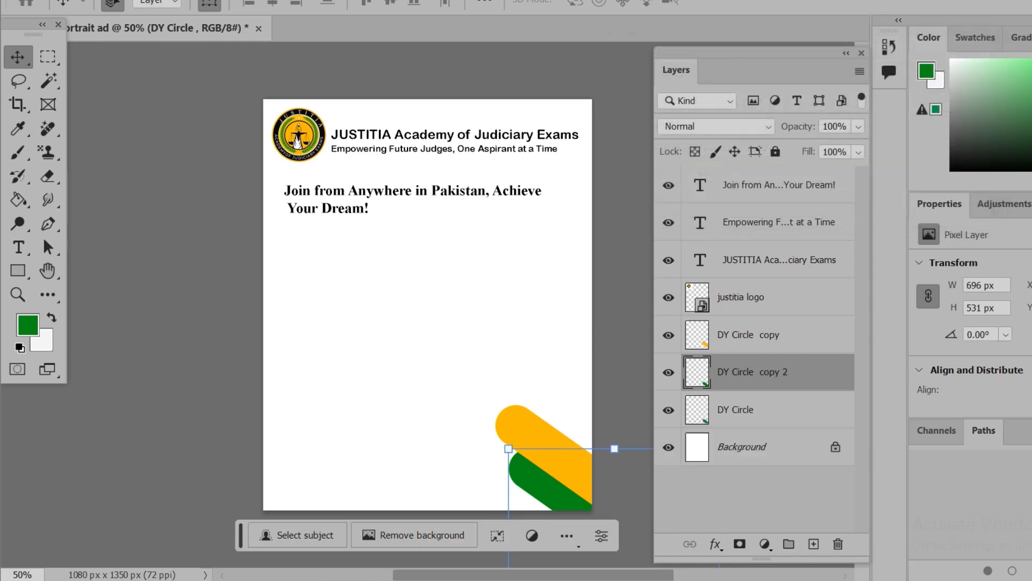
drag(748, 371, 748, 330)
Fill the duplicated green bar with the near-black color 000004, preserving transparency
key(i)
key(shift+BackSpace)
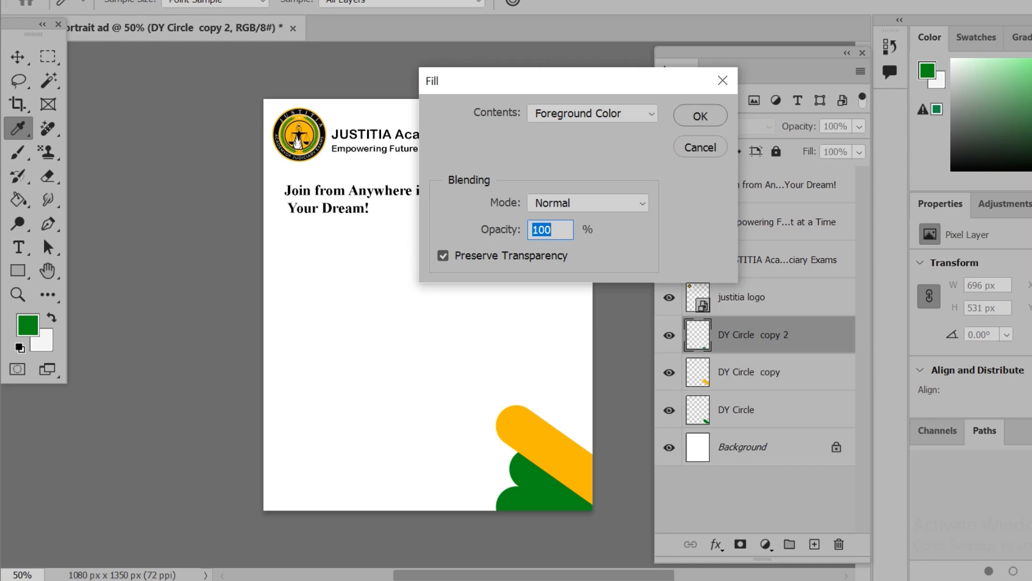
click(593, 114)
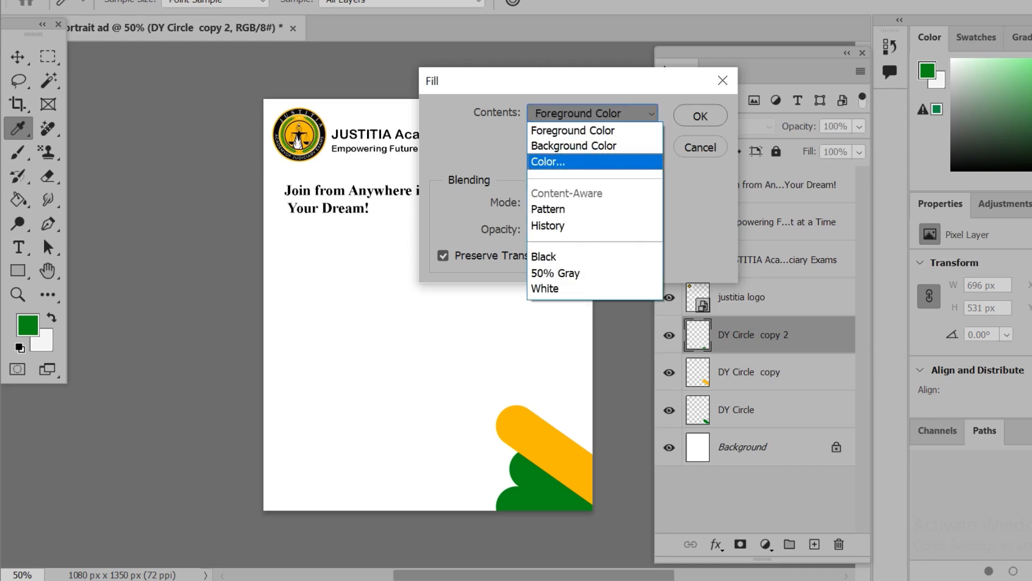
key(Return)
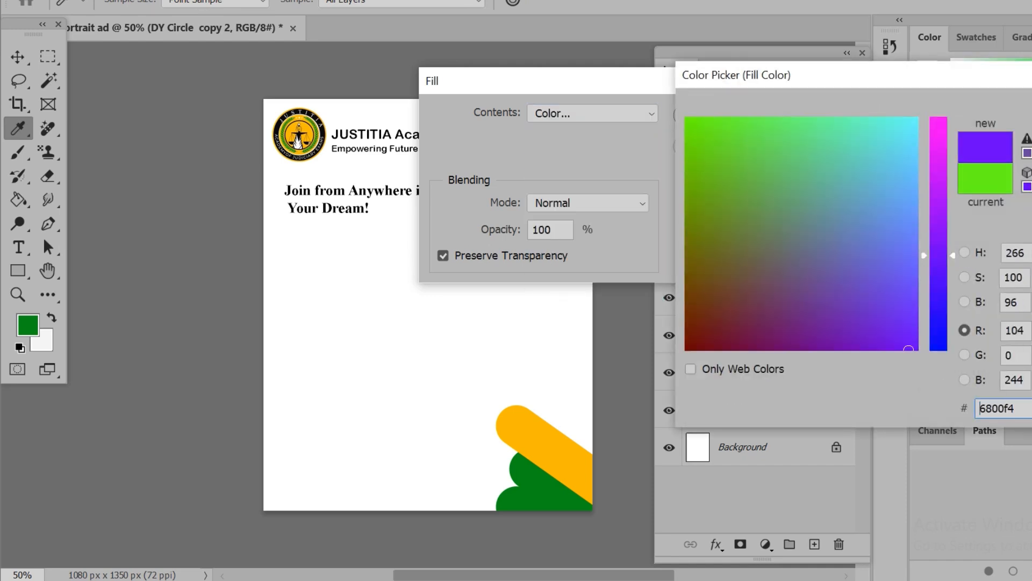
drag(910, 351, 690, 350)
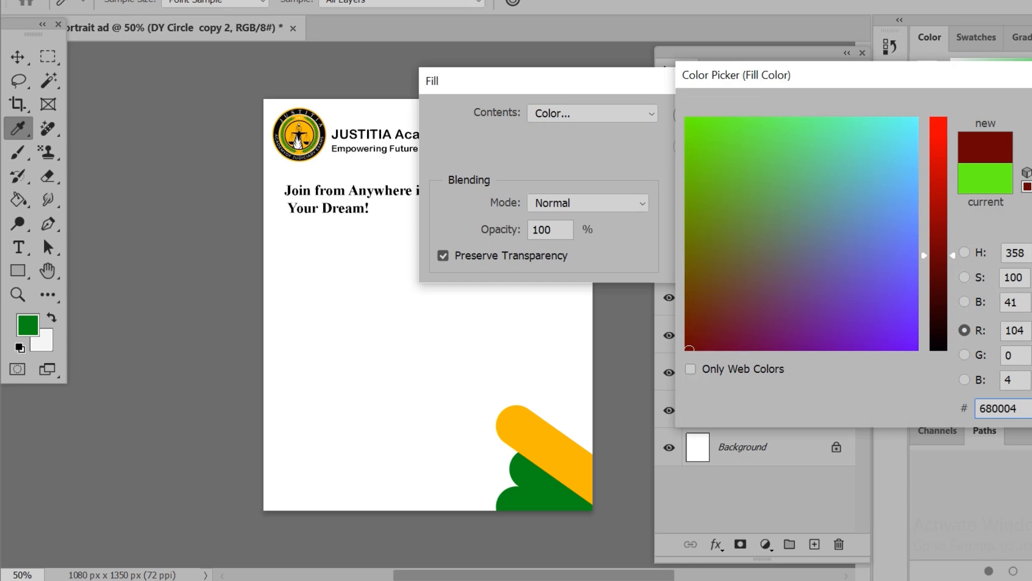
drag(939, 255, 939, 350)
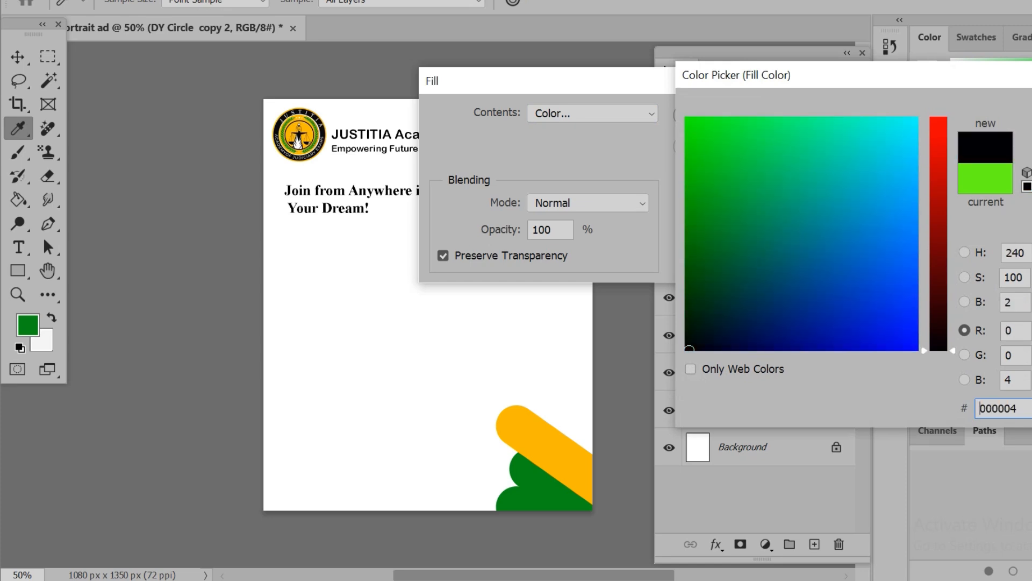
key(Return)
key(Return)
key(v)
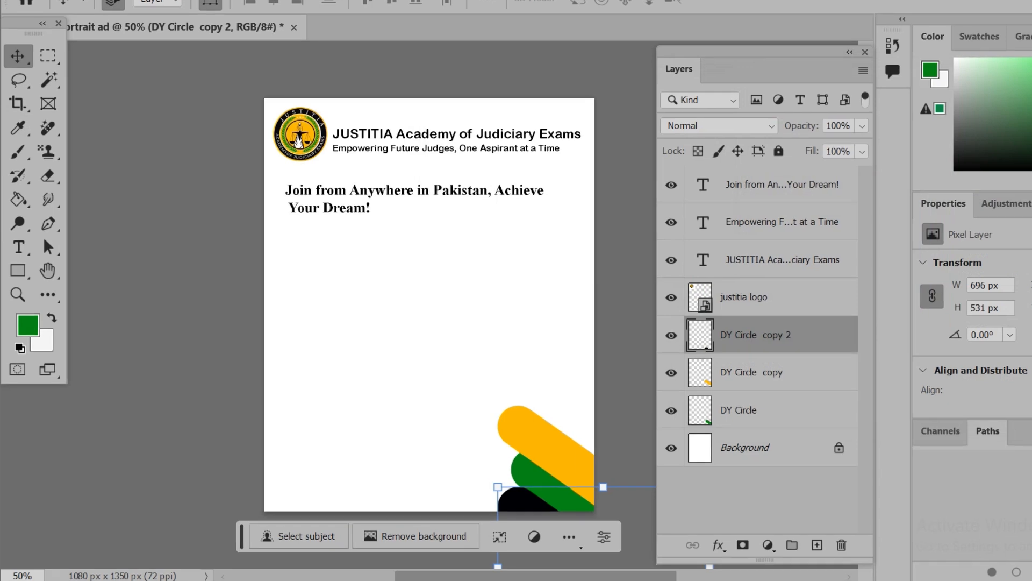
Raise the black bar slightly and move its layer beneath the green bar's layer
drag(533, 502, 532, 493)
click(538, 446)
click(528, 473)
drag(753, 335, 753, 391)
key(ctrl+bracketleft)
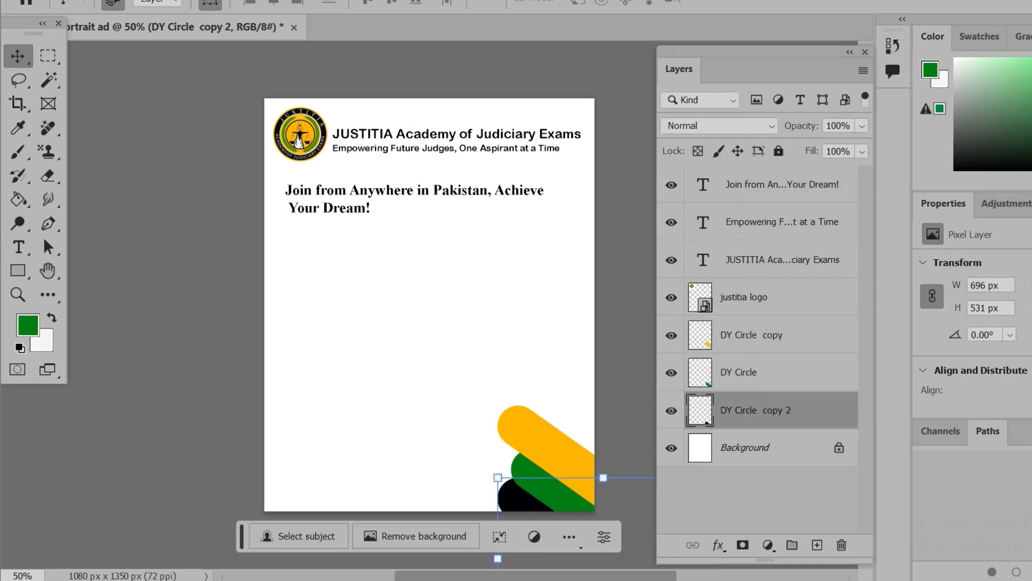
Shift the green bar up and left so it sits evenly between the orange and black bars
key(ctrl+bracketright)
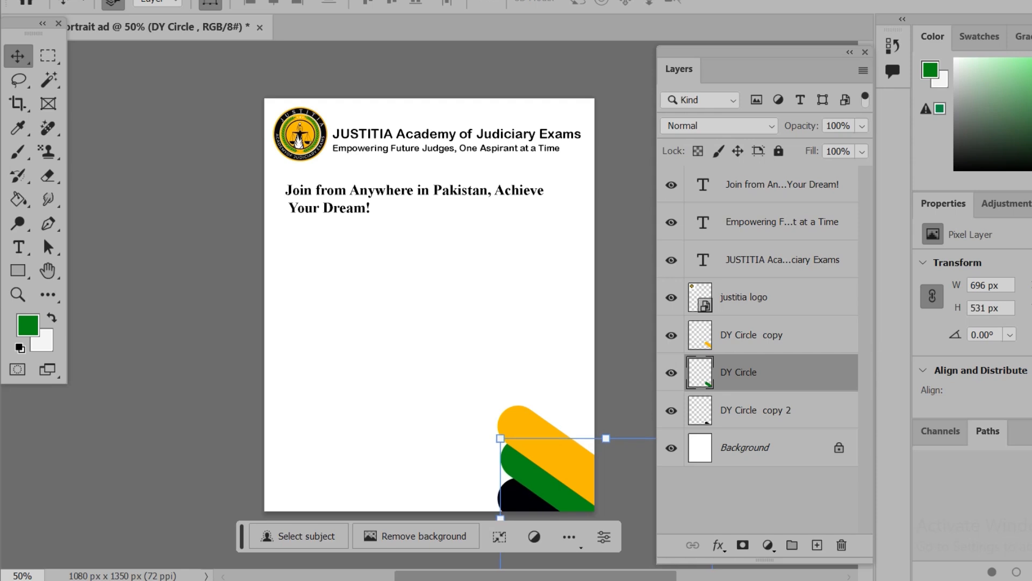
key(ctrl+bracketleft)
key(shift+Up)
key(shift+Up)
key(shift+Right)
Paste the Program Features copy into a paragraph text box below the headline, on a layer above the orange bar's
click(742, 347)
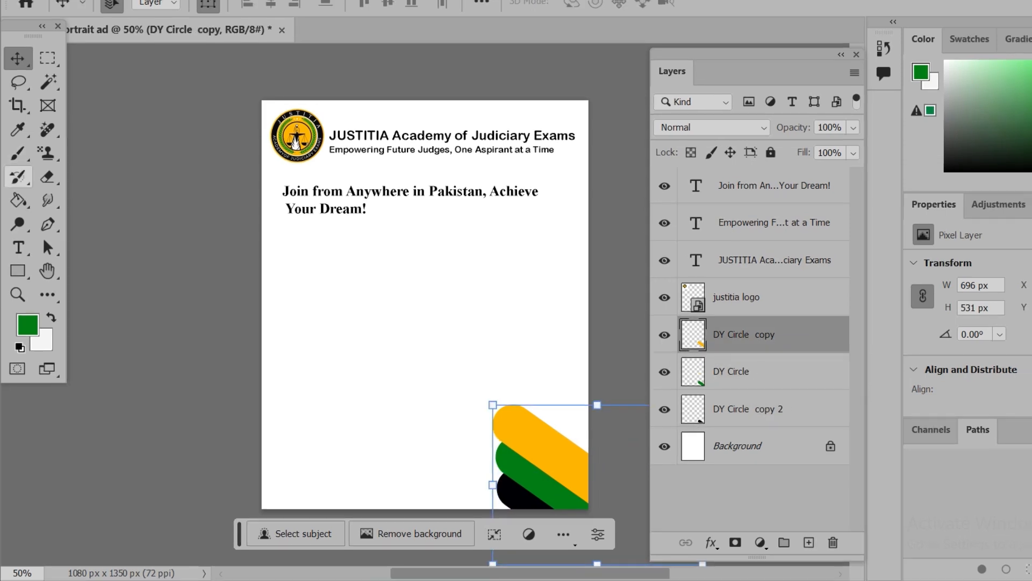
click(19, 247)
drag(283, 244, 555, 389)
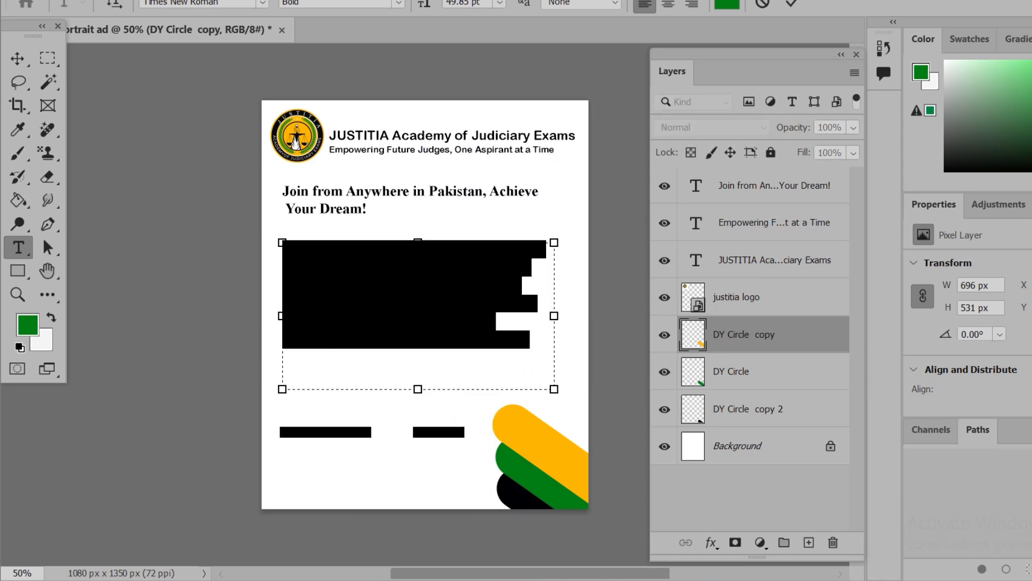
text(Program Features:  - Live Online Classes - Interactive Sessions with Expert Faculty (ex-Judges & Lawyers) - Recorded Lectures for Revision - Study Material & Notes (as per Pakistan's judicial exam syllabus))
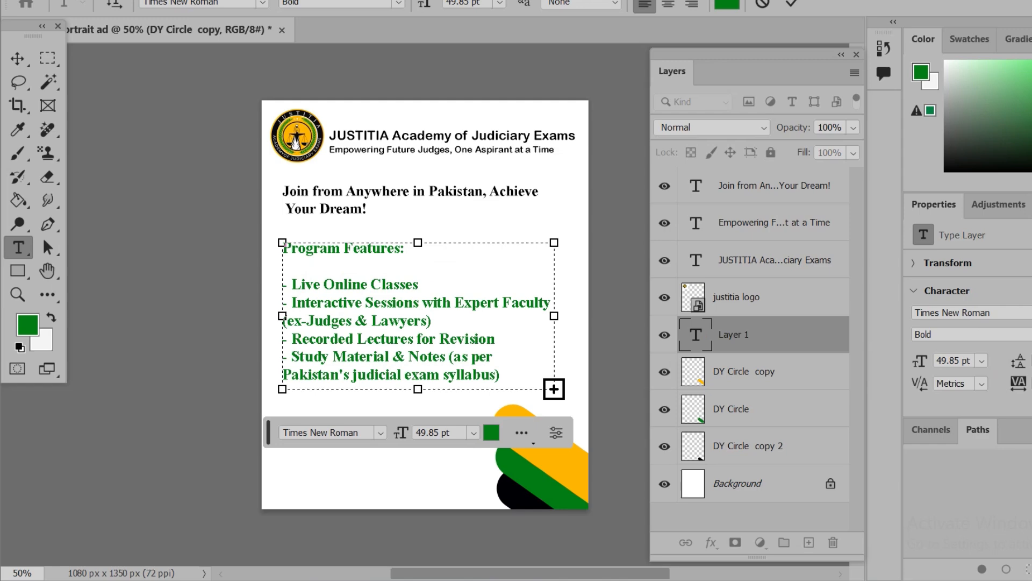
Set the pasted features text to 24 pt and extend its text box down to the canvas's bottom edge
key(ctrl+a)
click(474, 432)
click(460, 285)
click(473, 432)
click(460, 296)
click(474, 433)
click(460, 324)
key(ctrl+Return)
double_click(381, 377)
drag(423, 390, 424, 503)
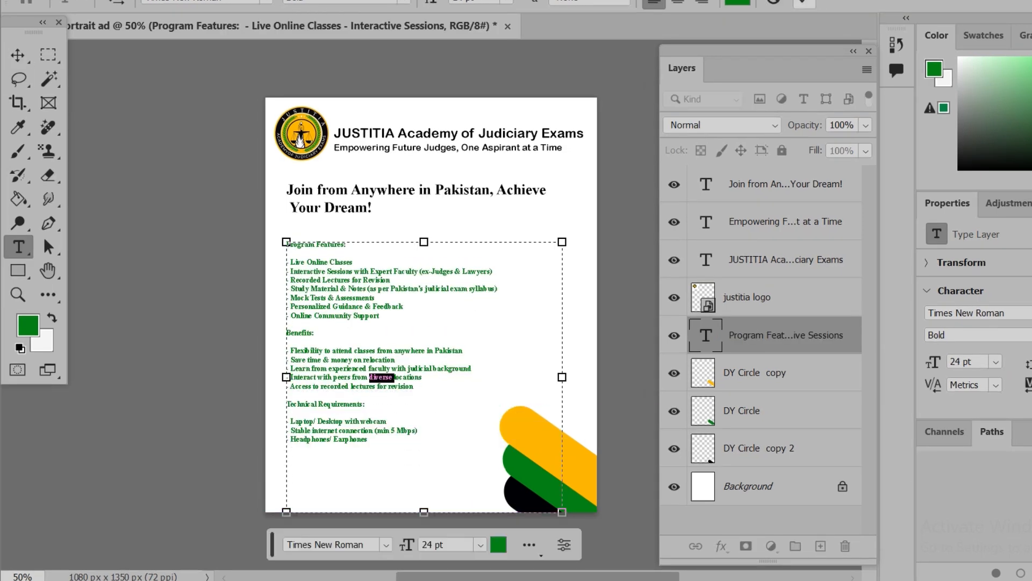
Nudge the features text block toward the canvas's left edge and up closer to the headline
key(ctrl+Return)
key(v)
key(shift+Left)
key(shift+Left)
key(shift+Up)
key(shift+Left)
key(shift+Left)
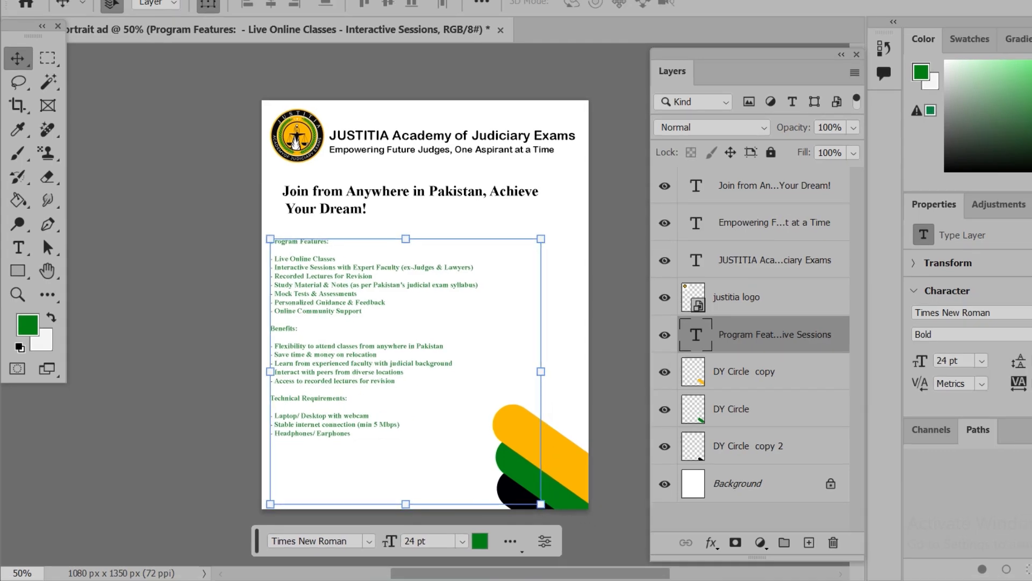
key(Up)
key(Up)
key(Up)
key(Up)
key(Up)
key(Up)
key(Up)
key(Up)
key(Up)
key(Up)
key(Up)
key(Up)
key(Up)
key(Up)
key(Up)
key(Up)
key(Up)
key(Up)
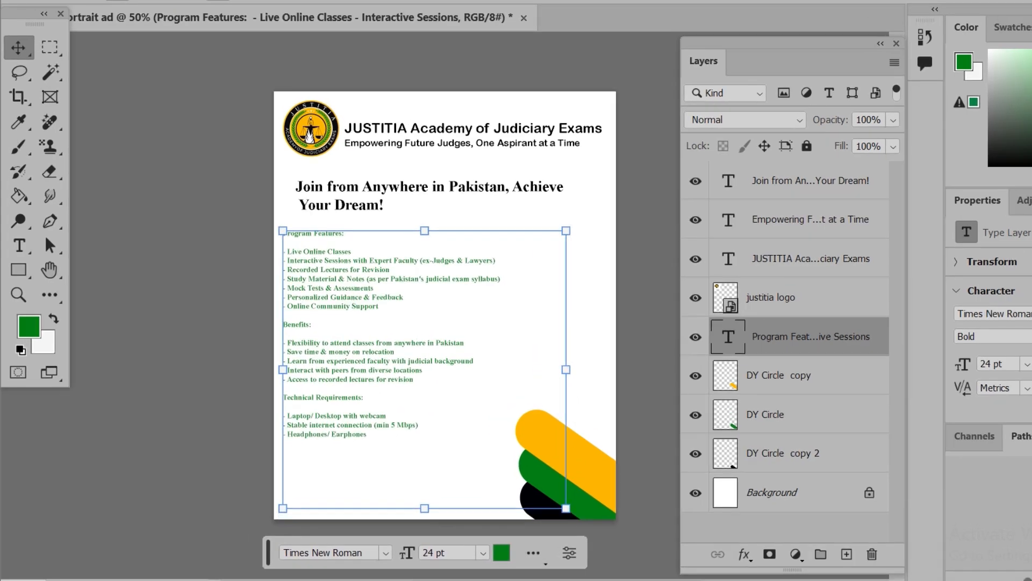
Change the features text's color to black
key(t)
click(501, 552)
click(715, 350)
key(Return)
key(v)
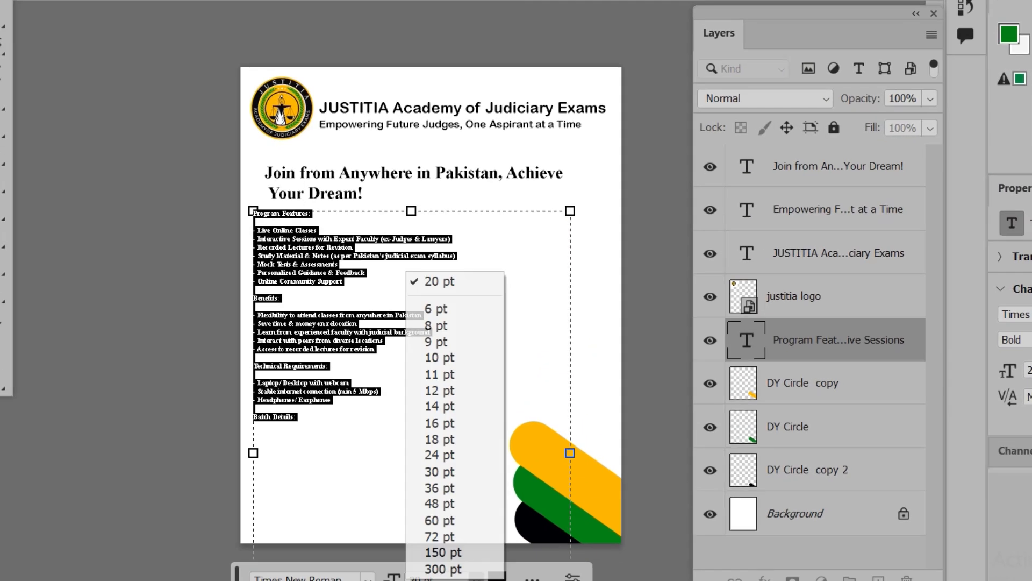
click(455, 437)
key(ctrl+Return)
Delete the Batch Details section from the end of the features text
double_click(876, 334)
click(282, 492)
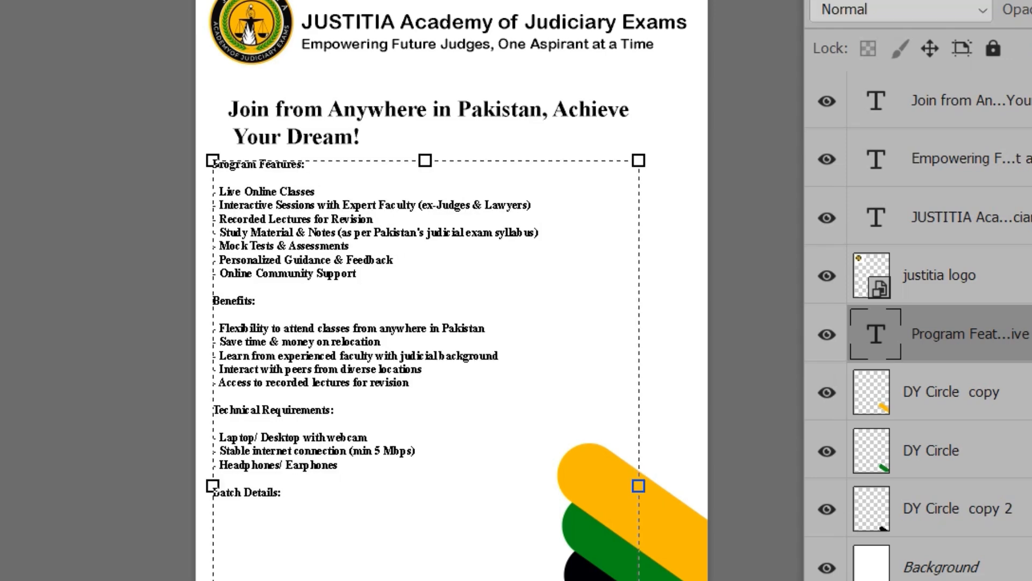
key(shift+Up)
key(BackSpace)
key(ctrl+Return)
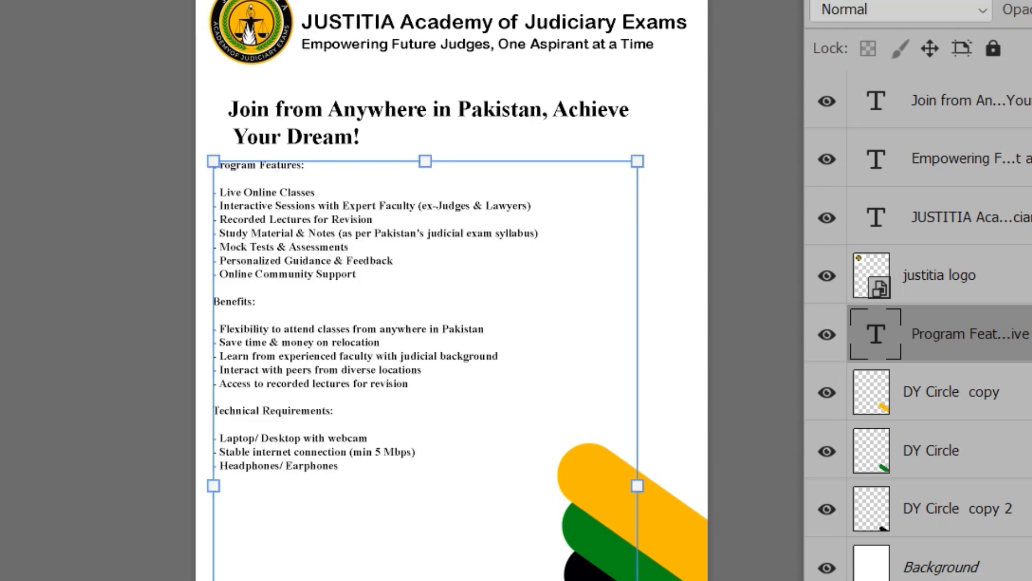
Draw a green ellipse about 236 by 223 px and place it partly beyond the canvas's upper-right corner
right_click(18, 279)
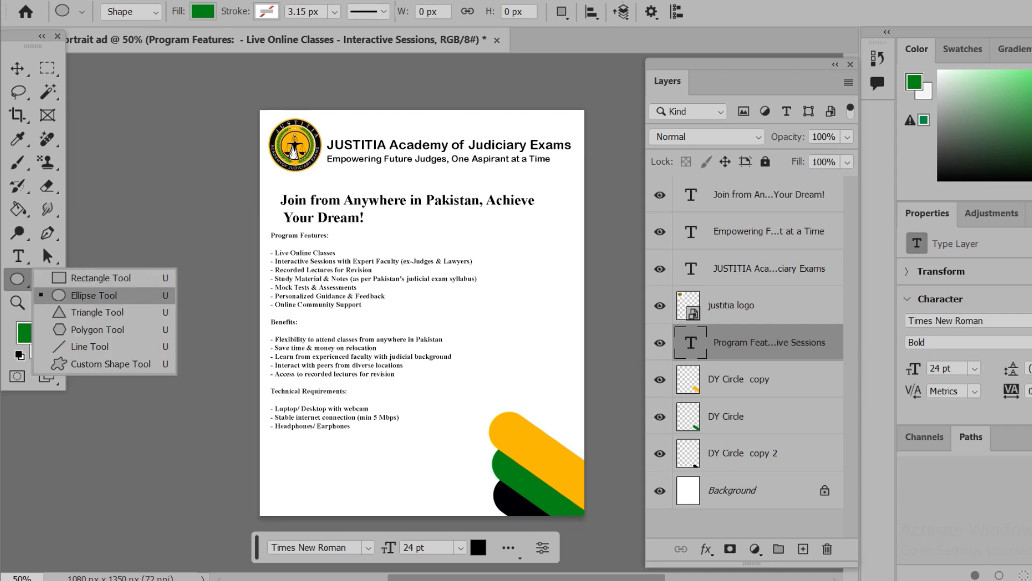
click(54, 295)
drag(540, 110, 611, 176)
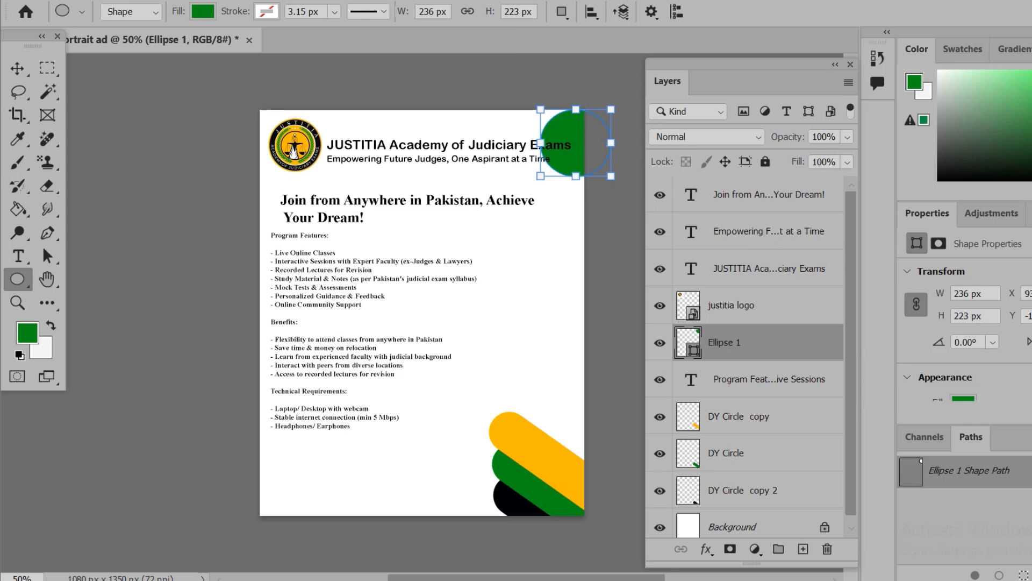
key(v)
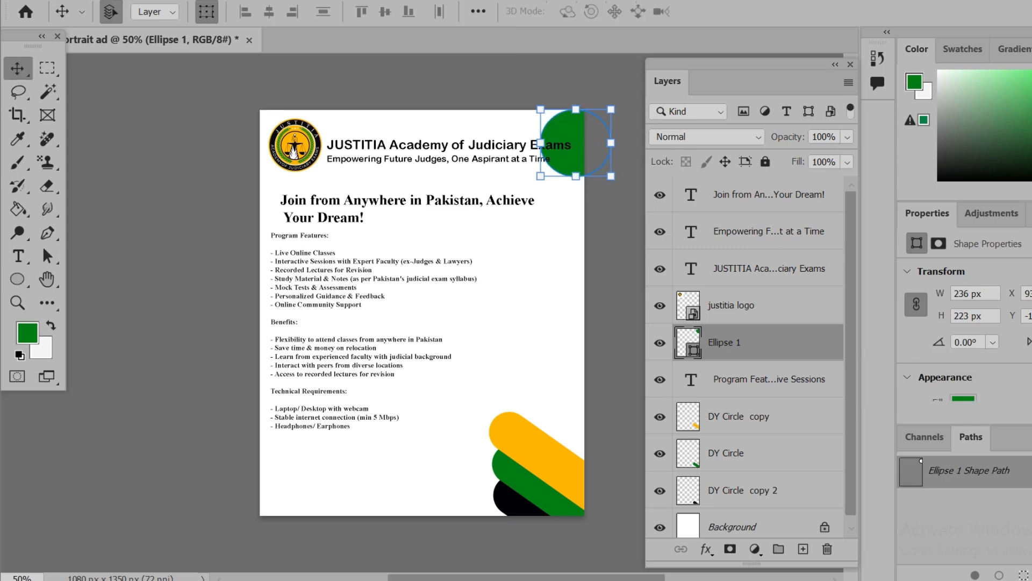
drag(580, 141, 589, 108)
click(161, 194)
Draw a green rounded rectangle about 1989 by 113 px with 201 px corner radius across the headline area
click(48, 233)
click(17, 279)
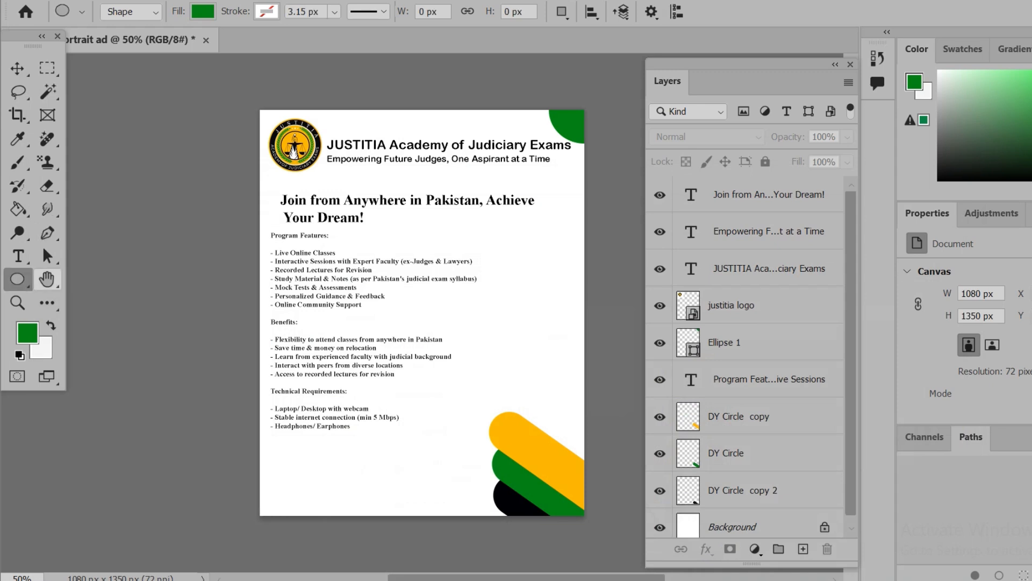
right_click(17, 279)
click(86, 277)
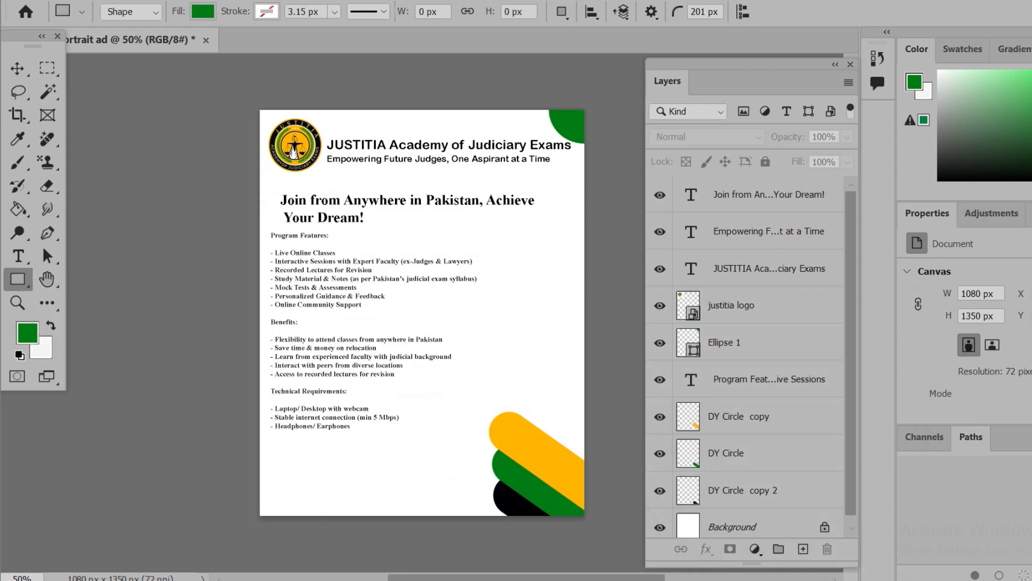
drag(277, 187, 576, 205)
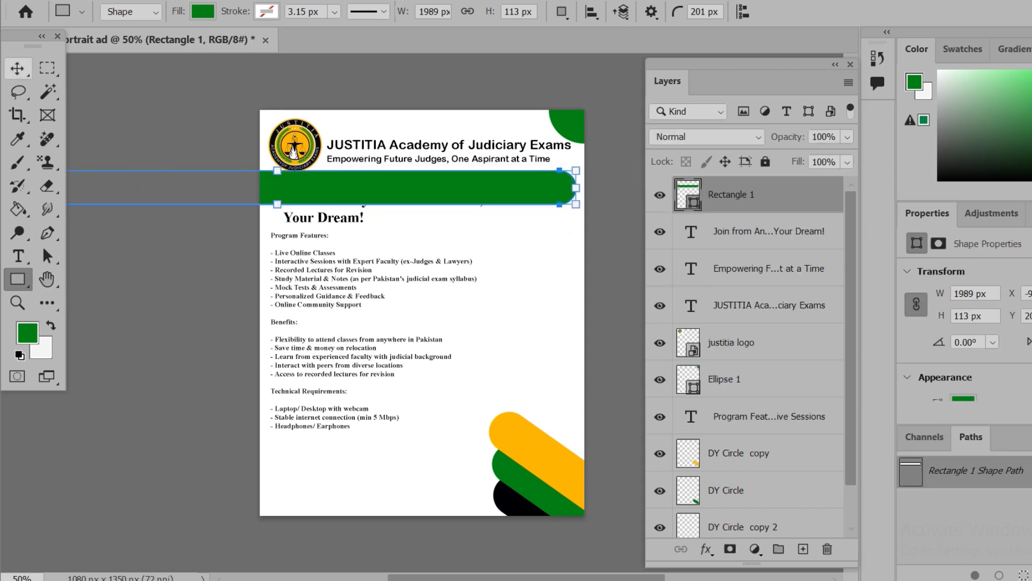
Move the green rectangle over the headline, scale it to 123.95%, and rename its layer Join b
key(v)
drag(488, 186, 560, 191)
drag(457, 193, 579, 200)
drag(407, 190, 487, 193)
drag(569, 221, 569, 230)
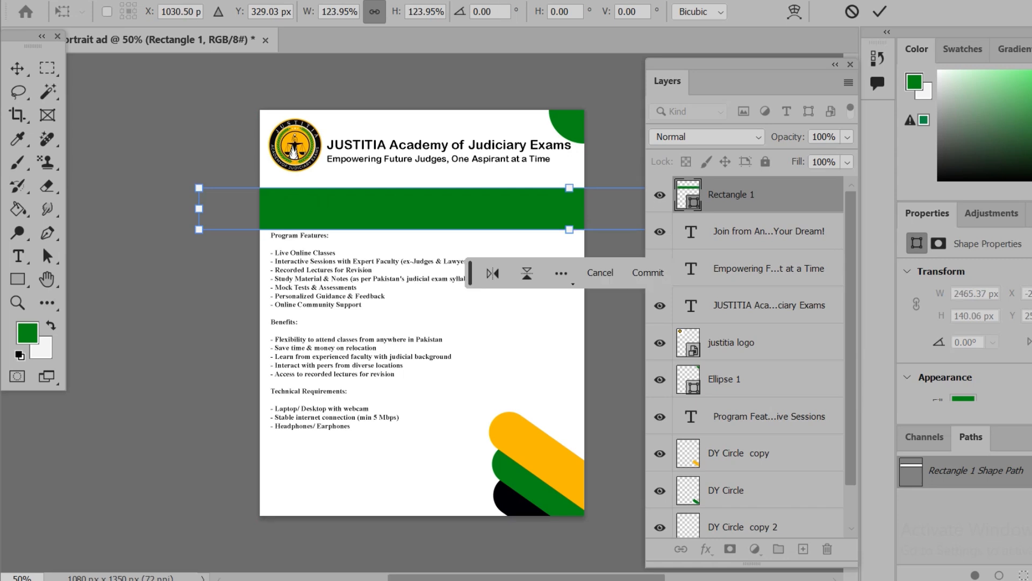
key(Return)
double_click(729, 194)
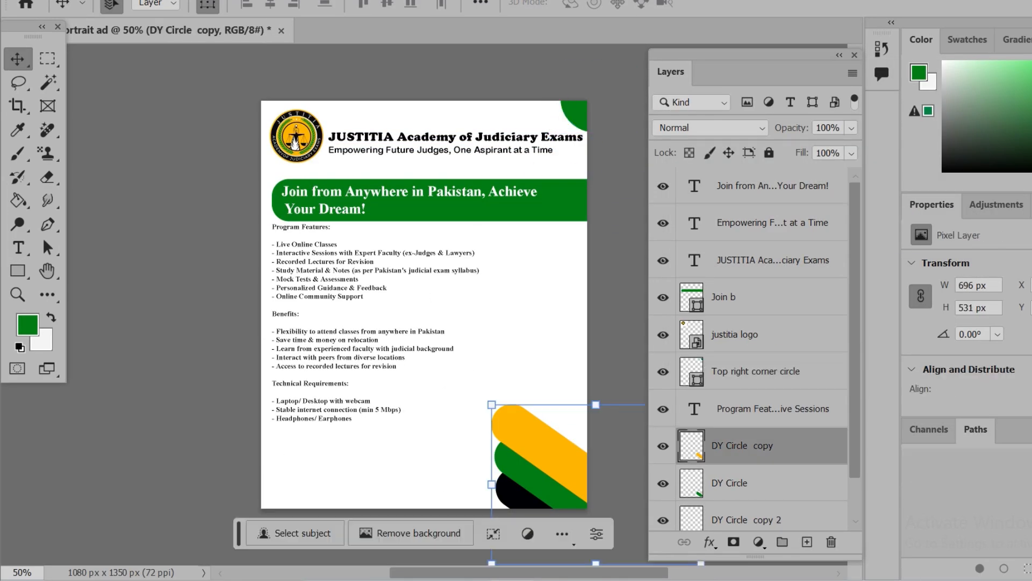
Fit the headline on one line inside the green bar and slim the bar to about 1614 by 92 px
double_click(694, 186)
drag(459, 192, 471, 198)
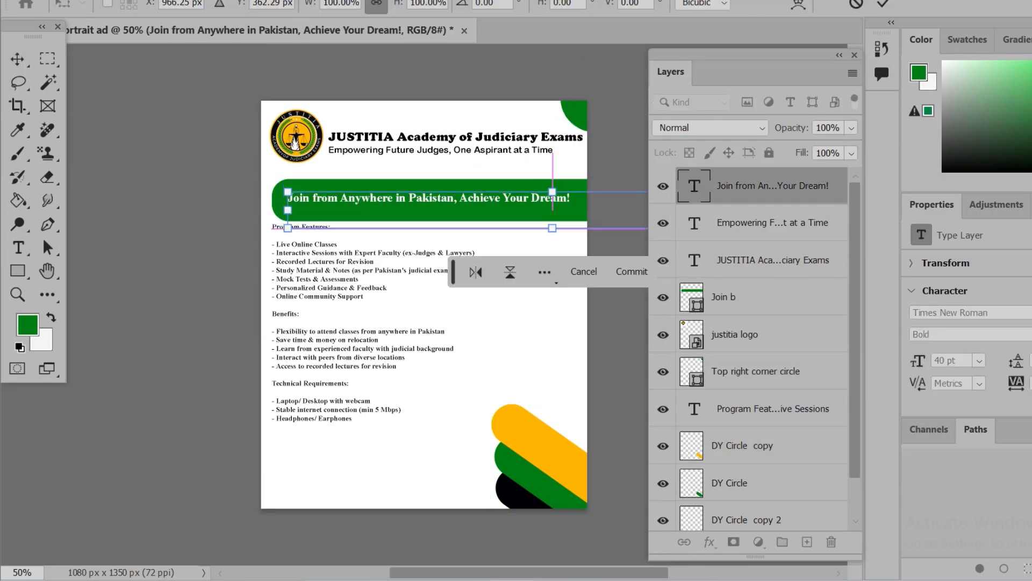
key(Return)
click(724, 297)
key(ctrl+t)
key(Return)
Draw a vertical yellow dotted line about 516 px long beside the features text and nudge it left toward the text
click(734, 334)
key(u)
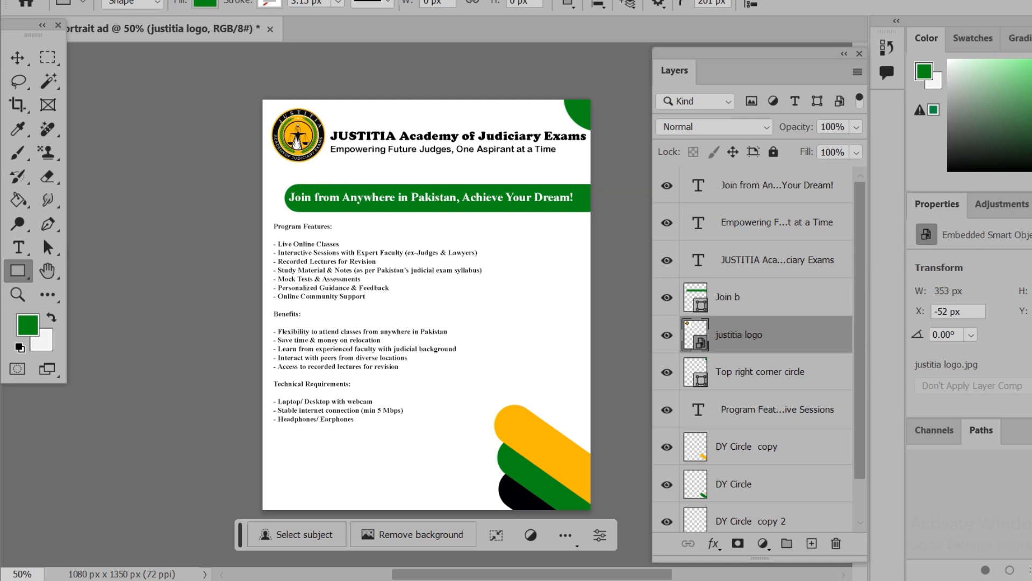
key(shift+u)
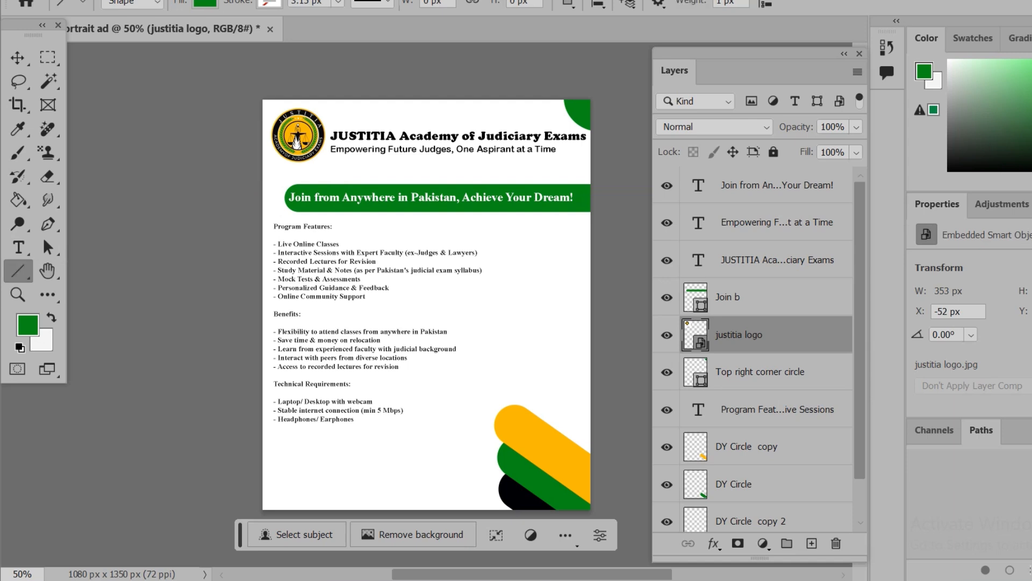
click(372, 3)
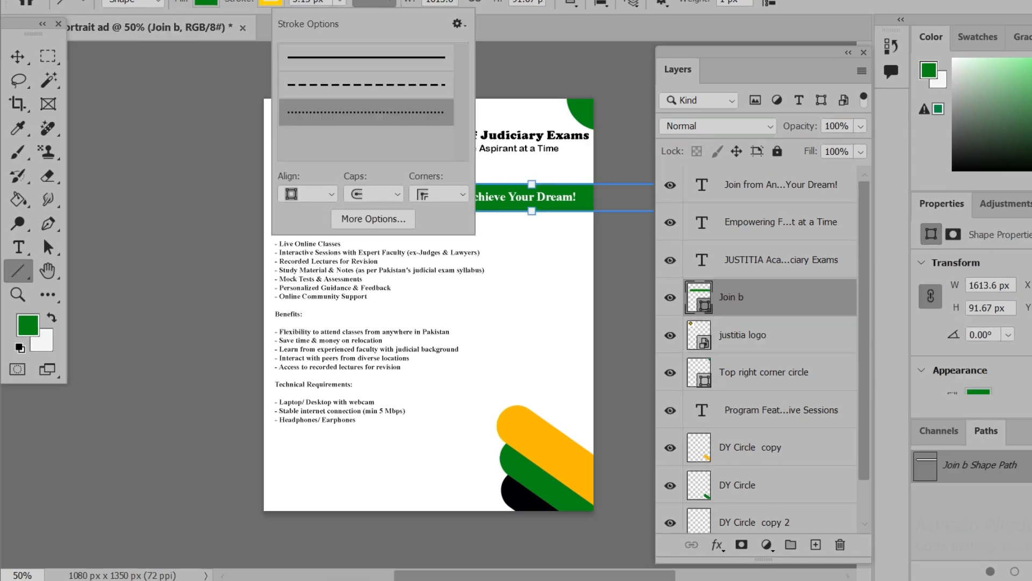
drag(511, 234, 514, 392)
drag(511, 392, 512, 392)
key(v)
key(Left)
key(Left)
key(Left)
key(Left)
key(Left)
key(Left)
key(Left)
key(Left)
key(Left)
key(Left)
key(Left)
key(Left)
key(Left)
key(Left)
key(Left)
key(Left)
key(Left)
key(Left)
key(Left)
key(Left)
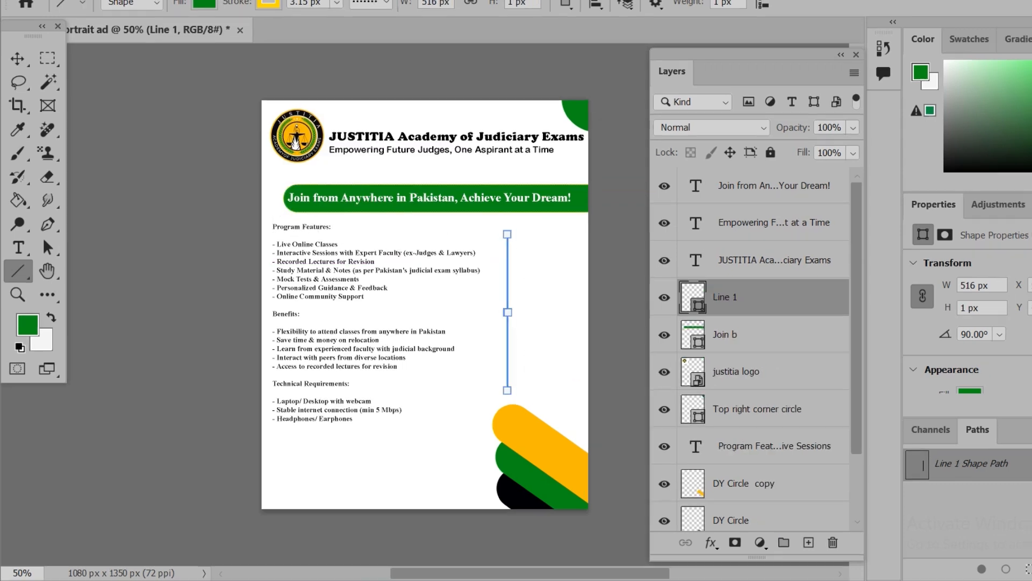
Paste the Batch Details copy into a narrow paragraph text box to the right of the dotted line
click(580, 199)
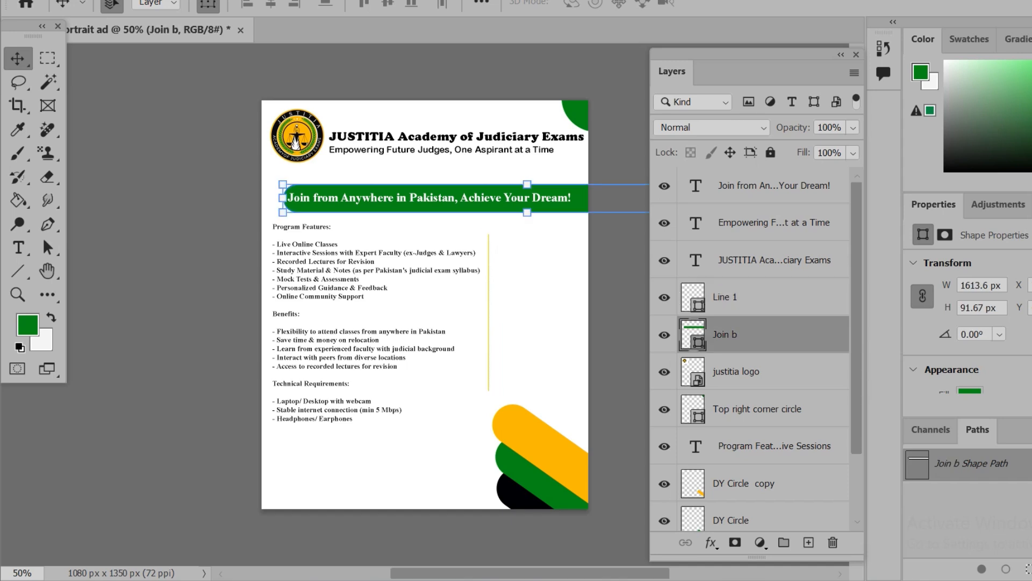
key(t)
drag(497, 246, 598, 392)
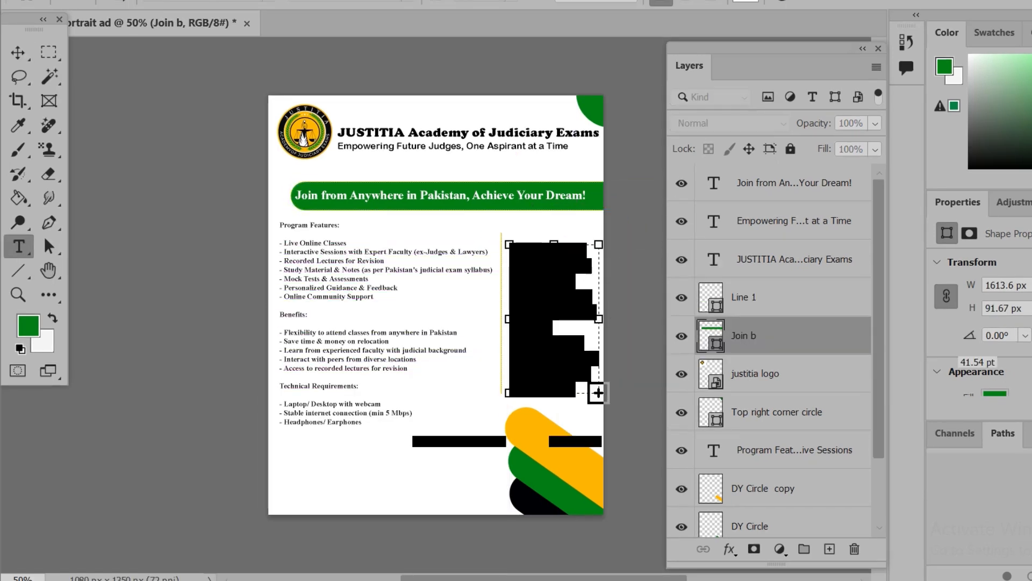
key(BackSpace)
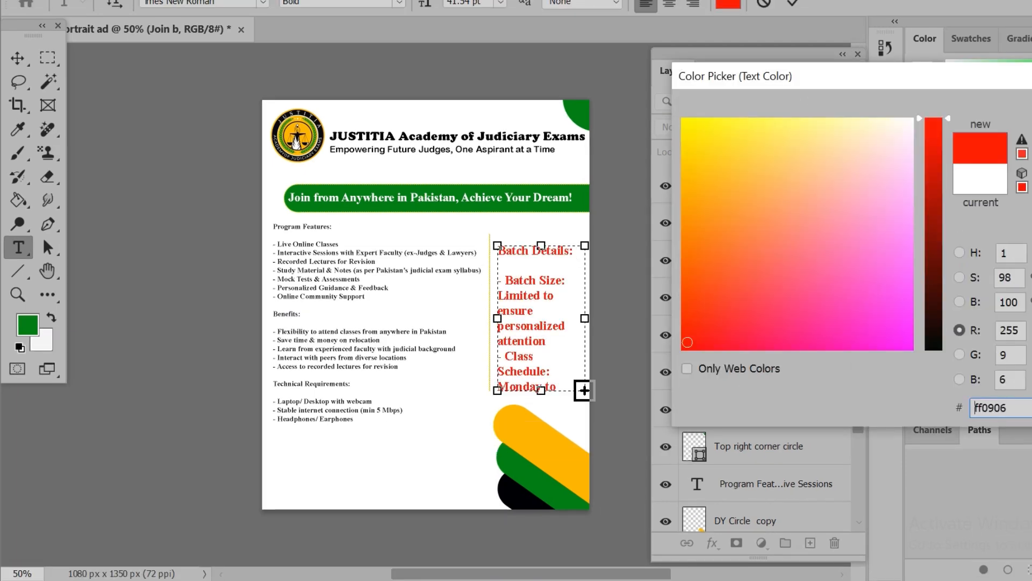
text(ffb901)
Set the Batch Details text to black (000000) and 18 pt
drag(683, 182, 909, 346)
text(000000)
key(Return)
click(596, 435)
click(565, 284)
click(596, 435)
click(565, 311)
key(ctrl+Return)
click(17, 58)
Add a period after "PKR 50000 course fee" and start a new line at "Fee to be paid in advance"
double_click(697, 334)
key(ctrl+plus)
key(ctrl+plus)
scroll(492, 333, right, 3)
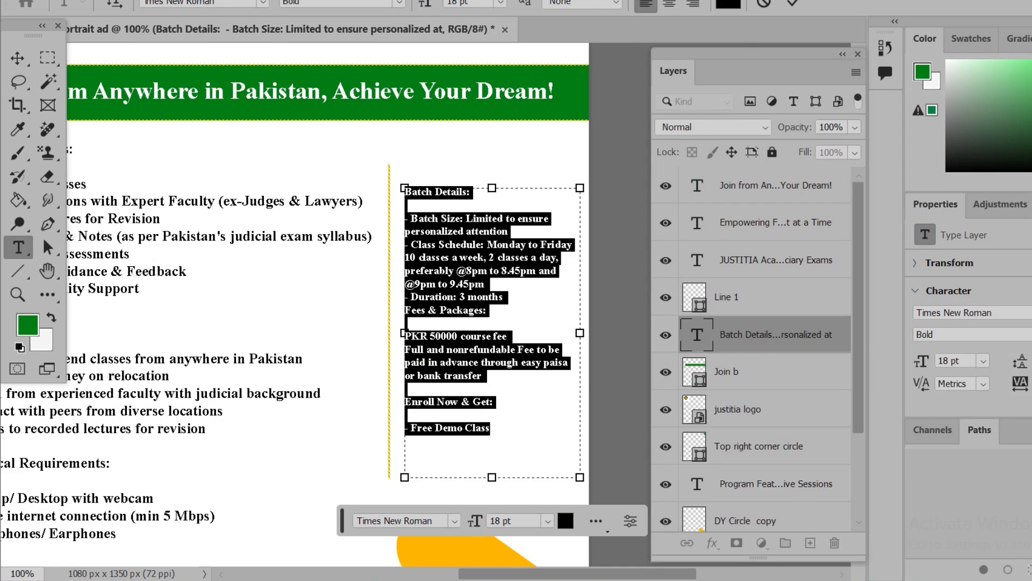
click(506, 297)
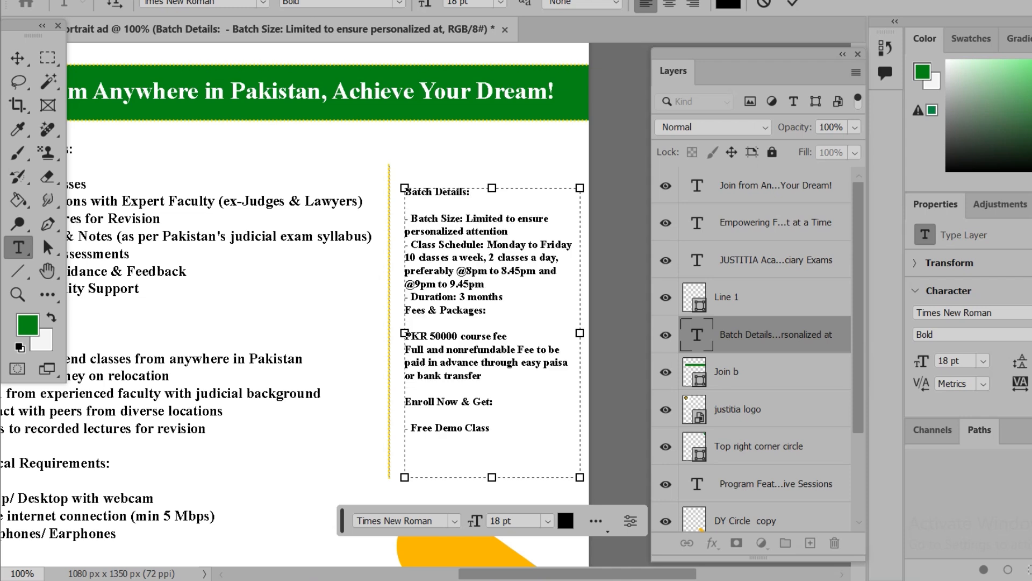
key(BackSpace)
key(Return)
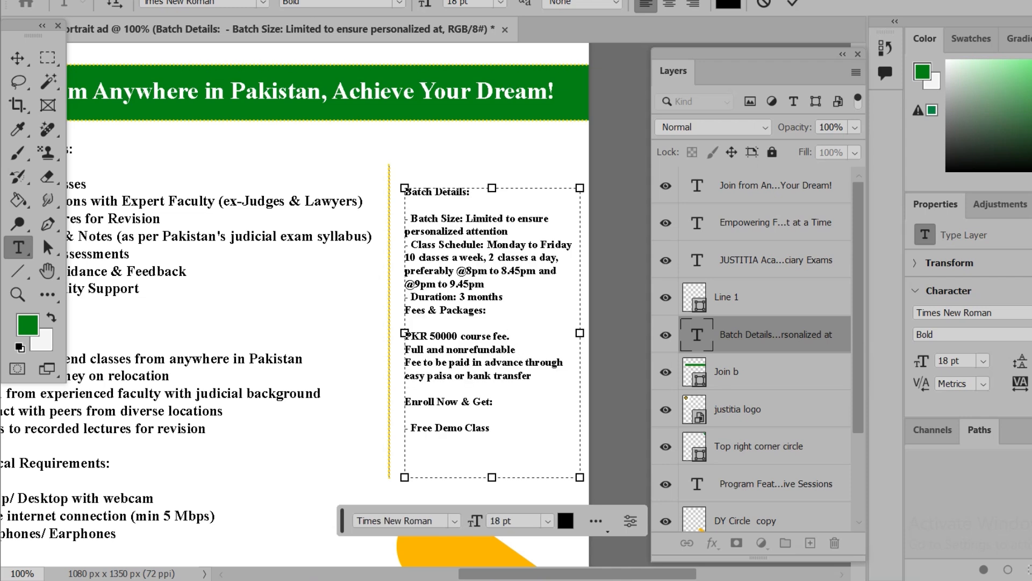
Capitalize "Easy" and "Bank" in the payment line so it reads "Easy paisa or Bank transfer"
key(Delete)
text(E)
click(469, 376)
key(Delete)
text(B)
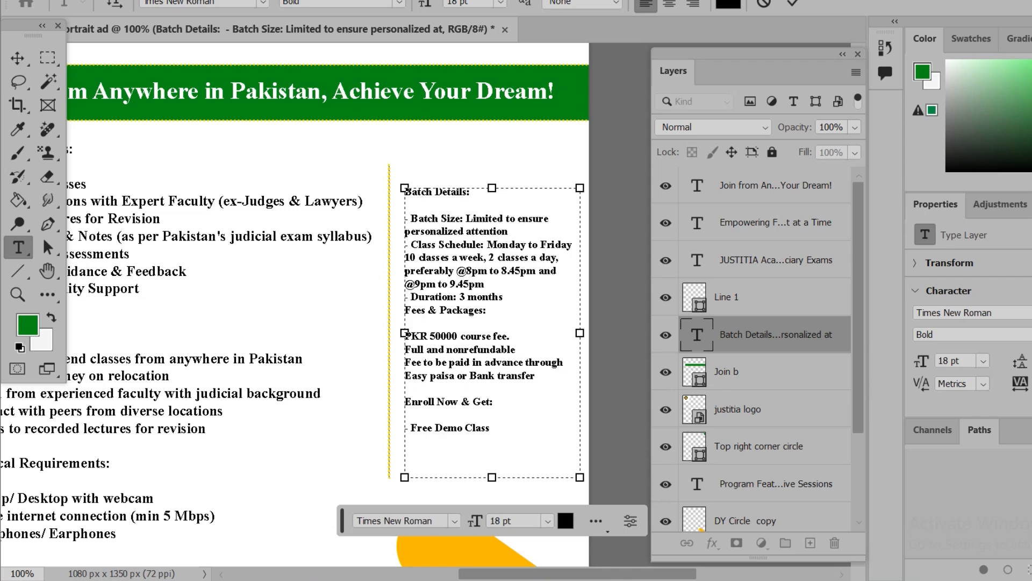
Draw a small green circle about 11 px wide below the Batch Details text, on a layer above the logo's
click(737, 409)
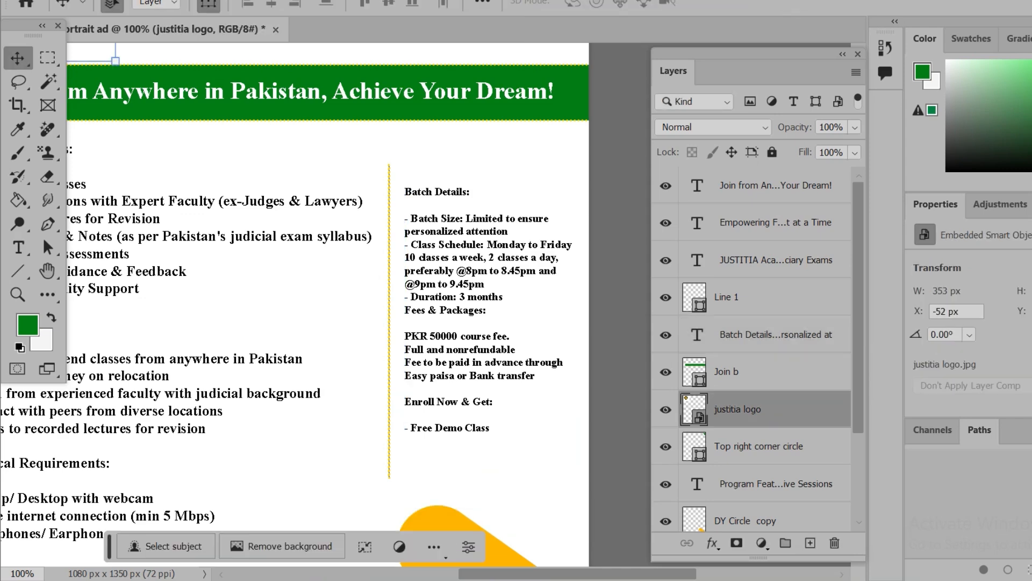
key(ctrl+minus)
key(ctrl+minus)
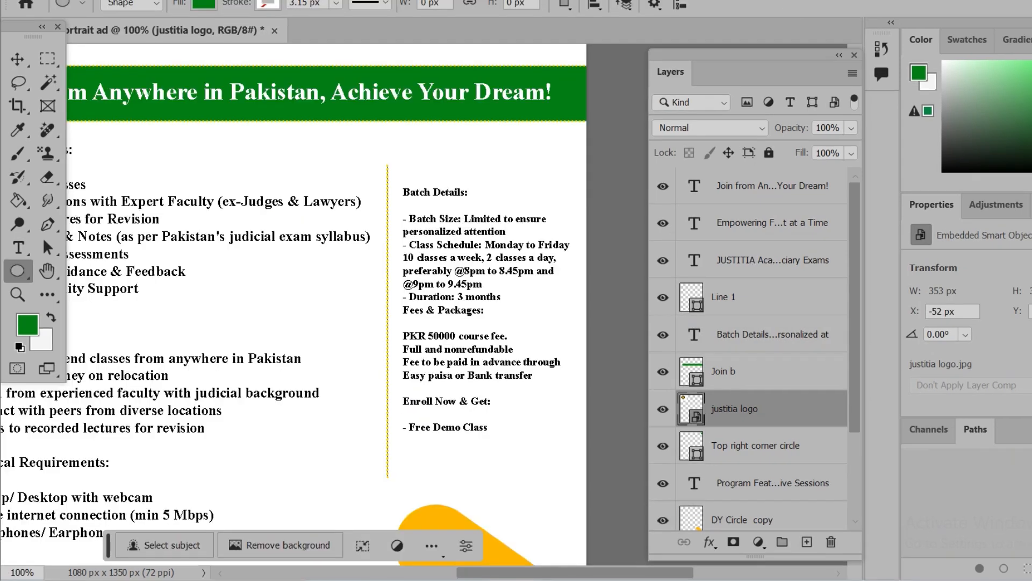
drag(463, 461, 466, 465)
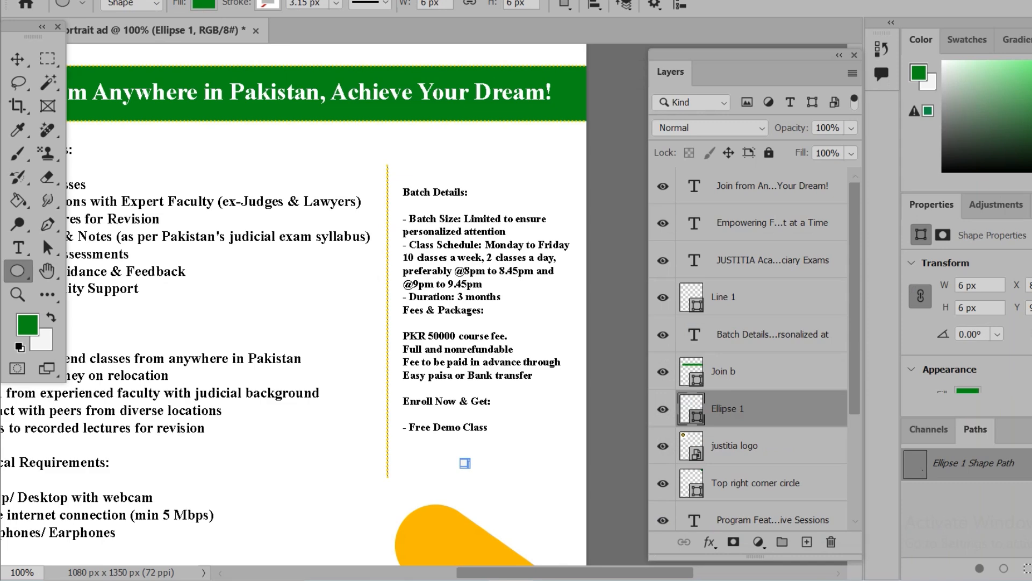
drag(468, 465, 470, 467)
Rename the small circle's layer as Circle style 1
double_click(748, 412)
text(S)
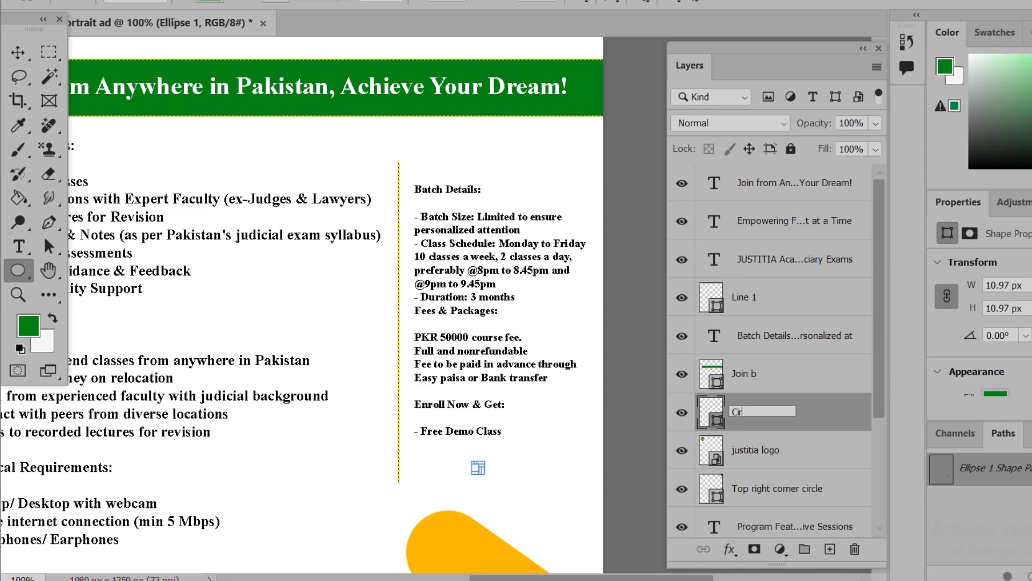
text(ircle style 1)
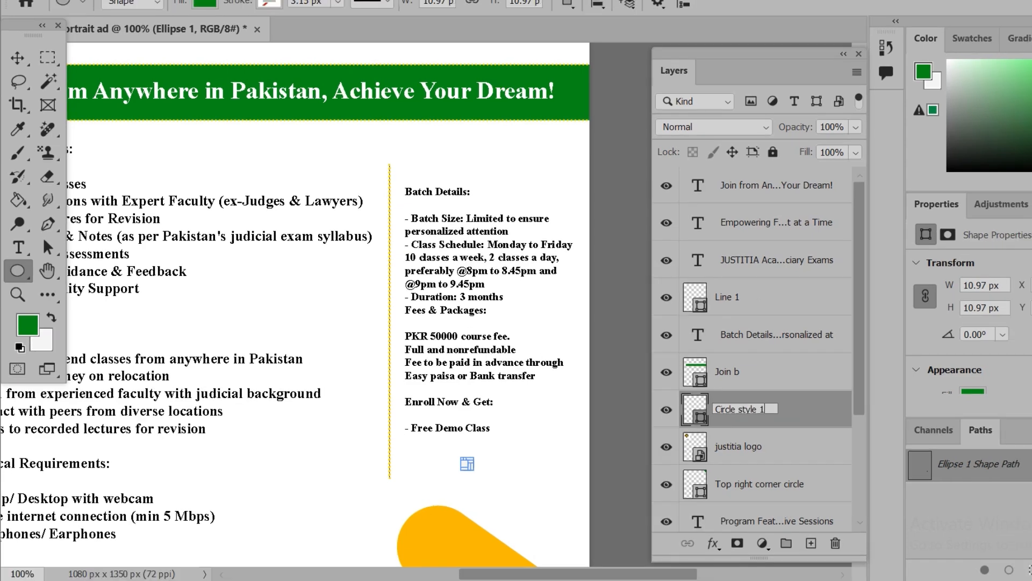
key(Return)
key(ctrl+alt+j)
key(Return)
key(v)
right_click(767, 409)
click(817, 79)
key(Return)
Duplicate the Circle style 1 layer and place the copy directly to the right of the original dot
right_click(759, 410)
click(819, 62)
key(Return)
drag(468, 464, 474, 463)
Duplicate both circle layers together and shift the copies right to form a row of four dots
right_click(767, 409)
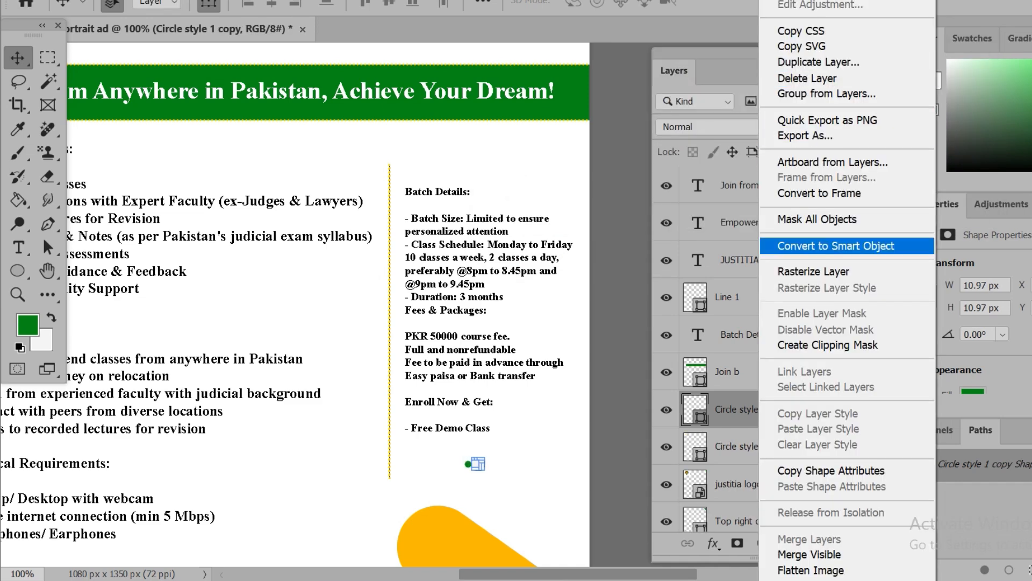
shift+click(763, 447)
right_click(764, 446)
click(819, 62)
key(Return)
key(Right)
key(Right)
key(Right)
key(Right)
key(Right)
key(Right)
key(Right)
key(Right)
key(Right)
key(Right)
key(Right)
key(Right)
key(Right)
key(Right)
key(Right)
key(Right)
key(Right)
key(Right)
key(Right)
key(Right)
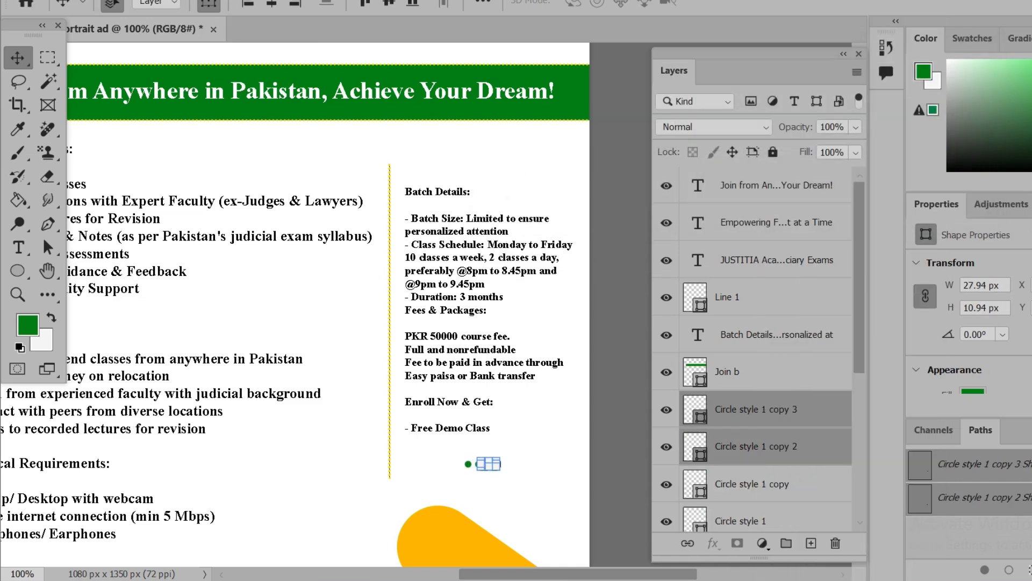
Group the Circle style 1 layer and its three copies
click(763, 372)
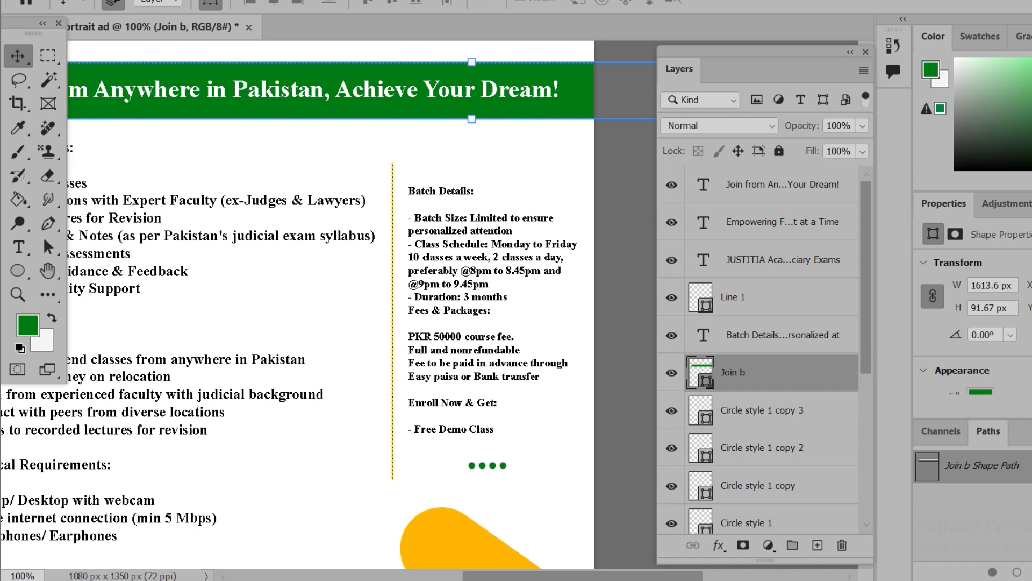
click(763, 523)
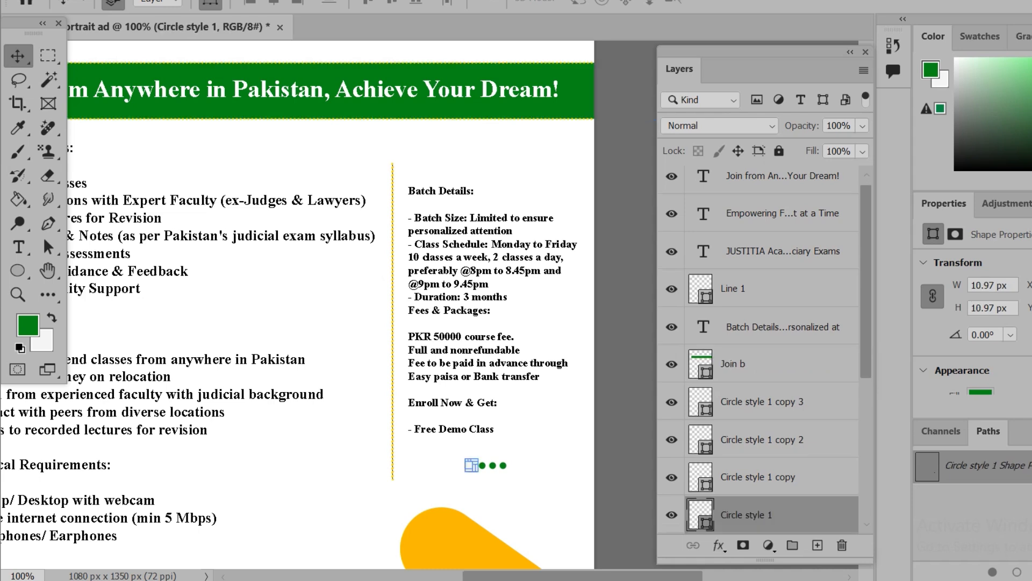
shift+click(764, 402)
key(ctrl+g)
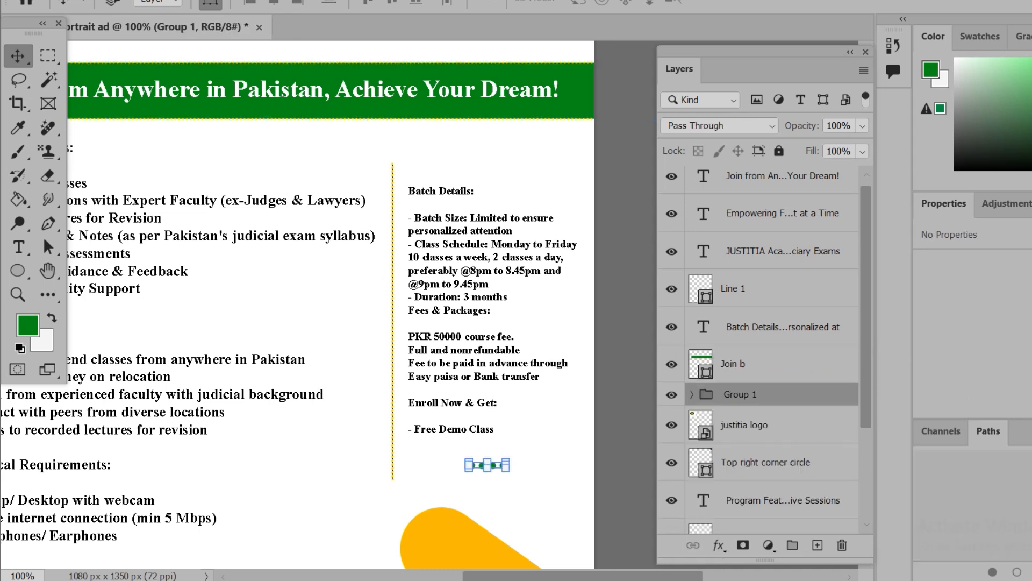
Duplicate the dot-row group and move the copy down to form a second row of dots
right_click(763, 394)
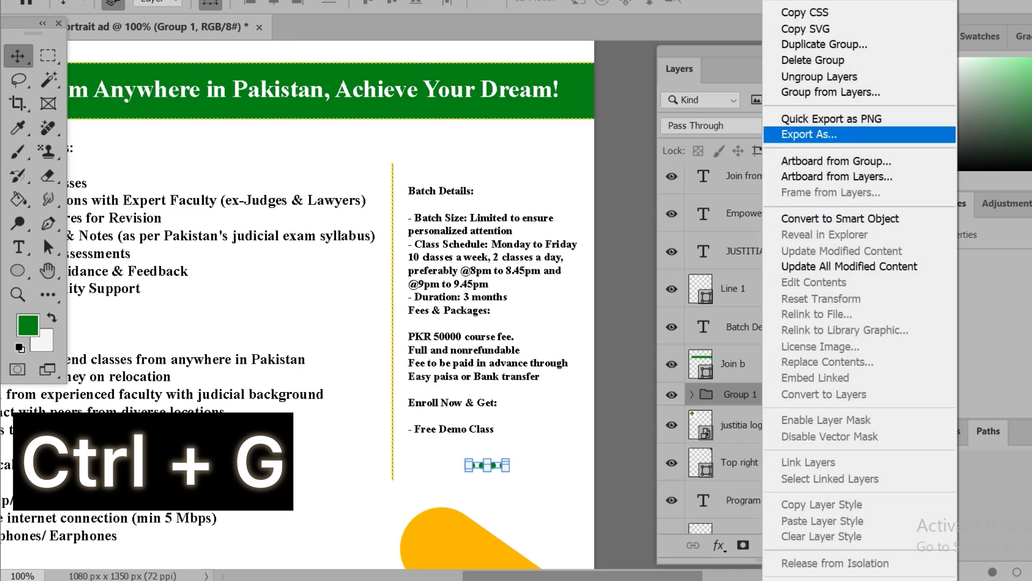
click(824, 44)
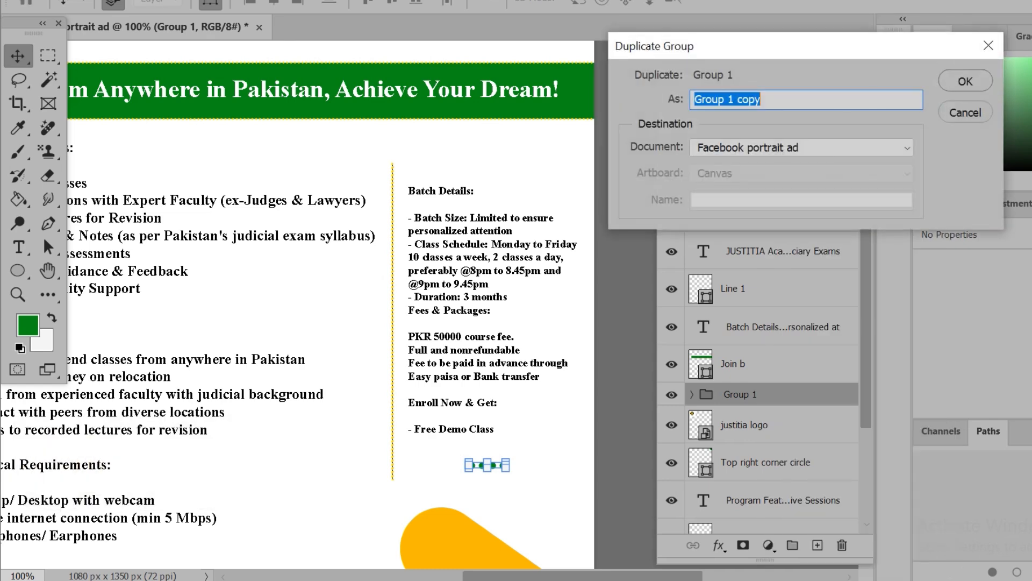
key(Return)
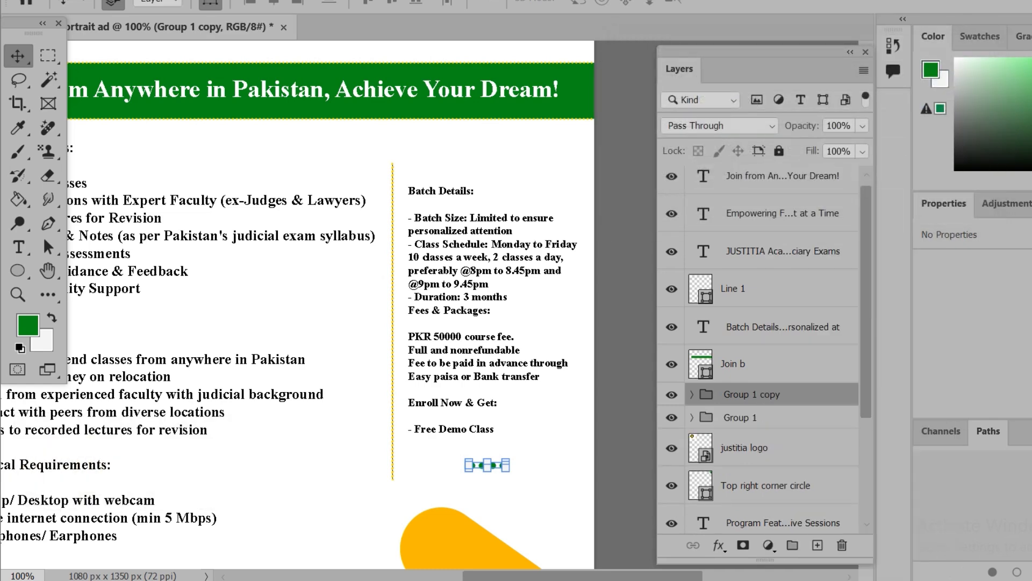
key(Down)
key(Down)
key(Down)
key(Down)
key(Down)
key(Down)
key(Down)
key(Down)
key(Down)
key(Down)
key(Down)
key(Down)
key(Down)
key(Down)
key(Down)
key(Down)
key(Down)
key(Down)
key(Down)
key(Down)
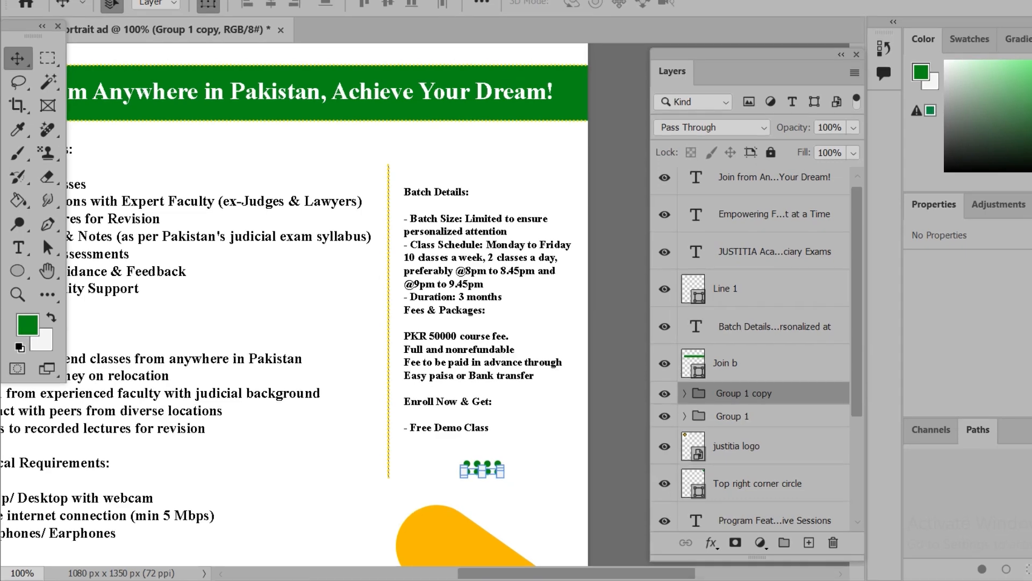
Duplicate both dot-row groups together and move the copies down to form a grid of four rows
ctrl+click(728, 416)
right_click(728, 416)
click(786, 47)
key(Return)
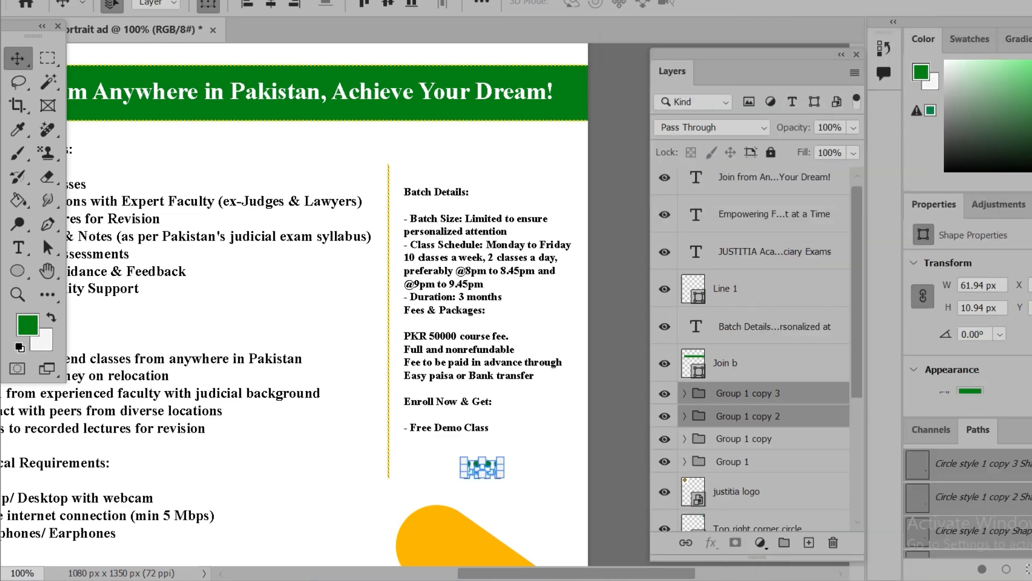
key(Down)
key(Down)
key(Down)
key(Down)
key(Down)
key(Down)
key(Down)
key(Down)
key(Down)
key(Down)
key(Down)
key(Down)
key(Down)
key(Down)
key(Down)
key(Down)
key(Down)
key(Down)
key(Down)
key(Down)
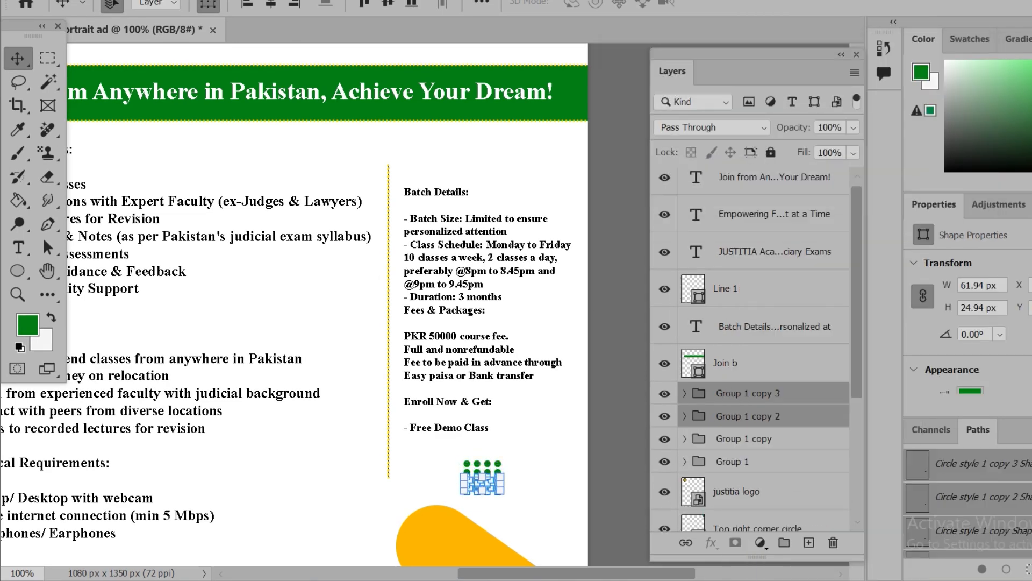
key(Up)
Move the four-row dot grid to the area beside the Program Features list and lower its opacity to 49%
click(732, 461)
shift+click(748, 393)
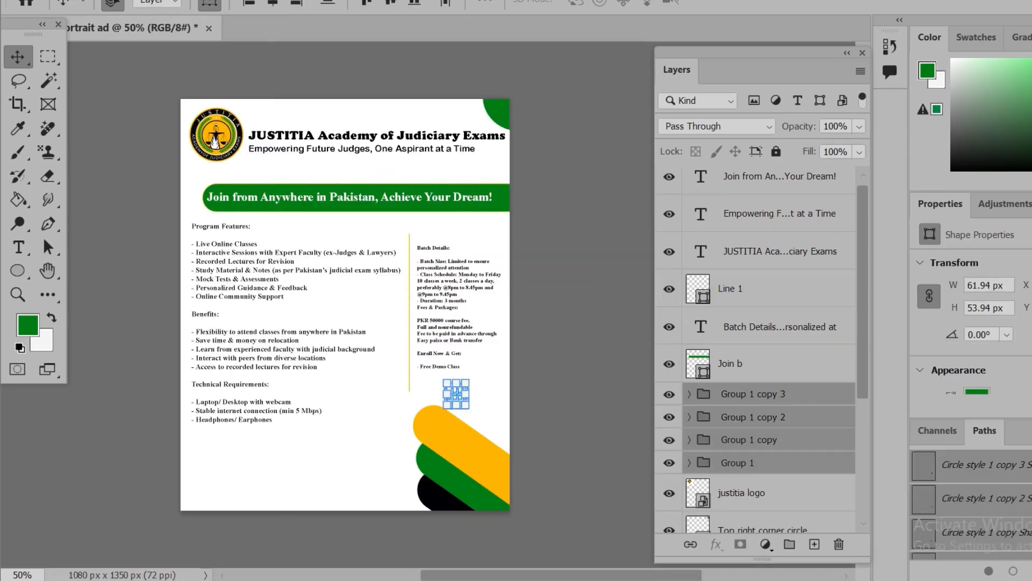
drag(465, 405, 356, 297)
key(Return)
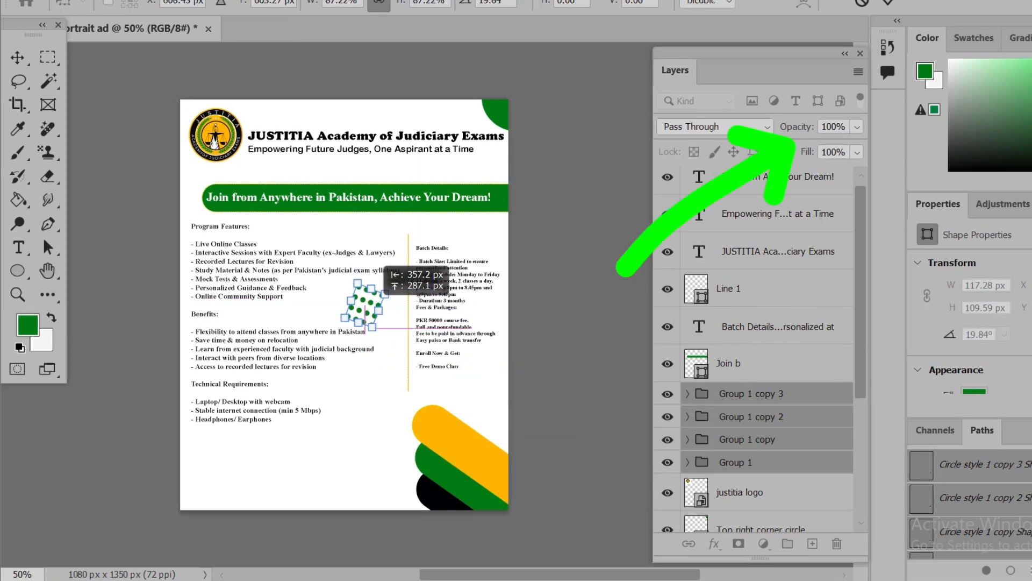
click(857, 127)
drag(860, 146, 833, 147)
Rotate the dot grid about 20° and position it between the Personalized Guidance line and the vertical divider
drag(372, 322, 393, 380)
drag(373, 337, 367, 427)
drag(386, 469, 382, 309)
drag(375, 292, 362, 299)
key(Return)
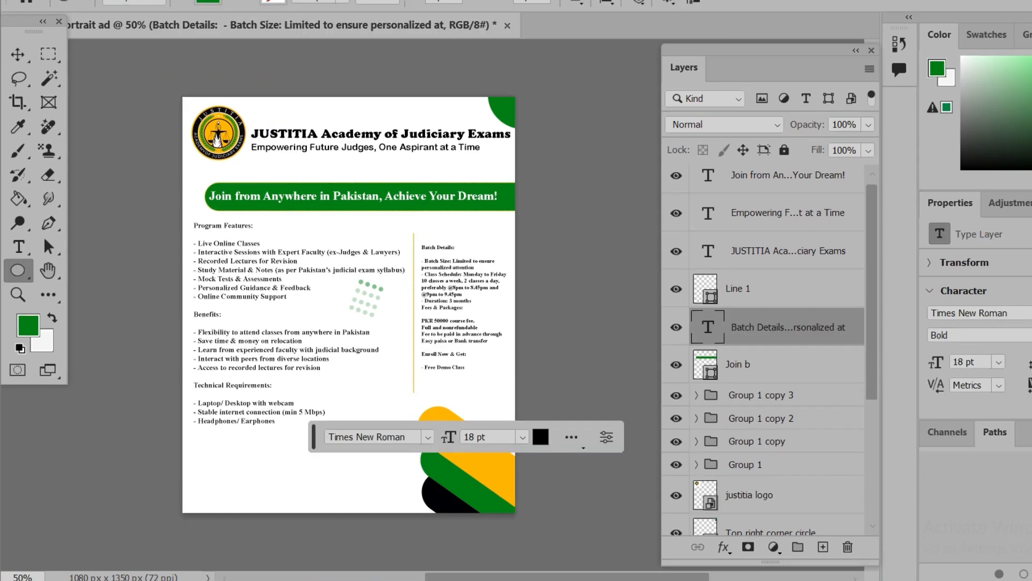
Draw a white rounded rectangle about 386 by 80 px near the ad's bottom, beside the coloured diagonal shapes
right_click(17, 270)
click(80, 269)
drag(277, 437, 371, 475)
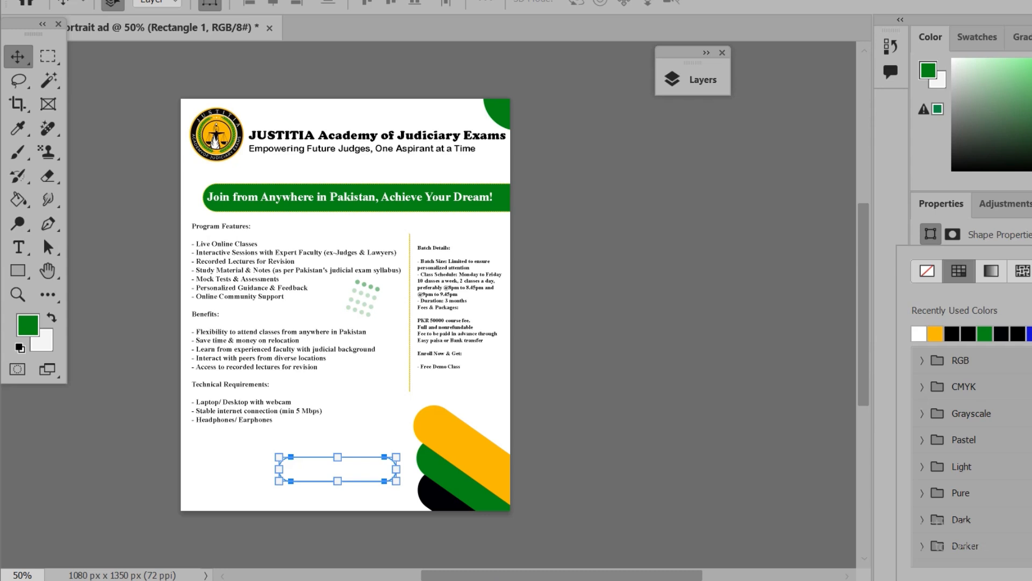
Add a 5 px black outside stroke to the rounded rectangle and rename its layer Contact us circle
click(707, 53)
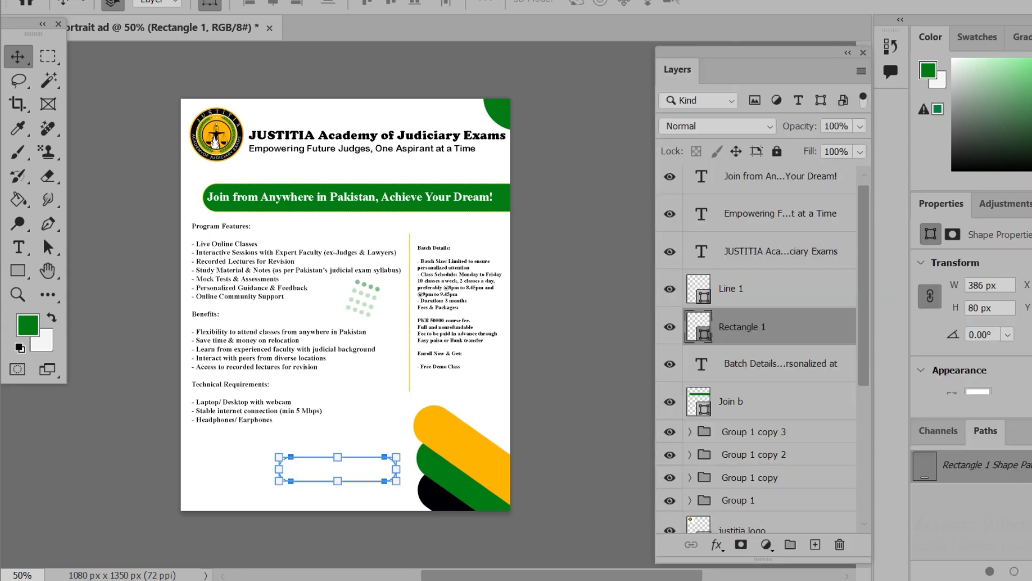
double_click(801, 327)
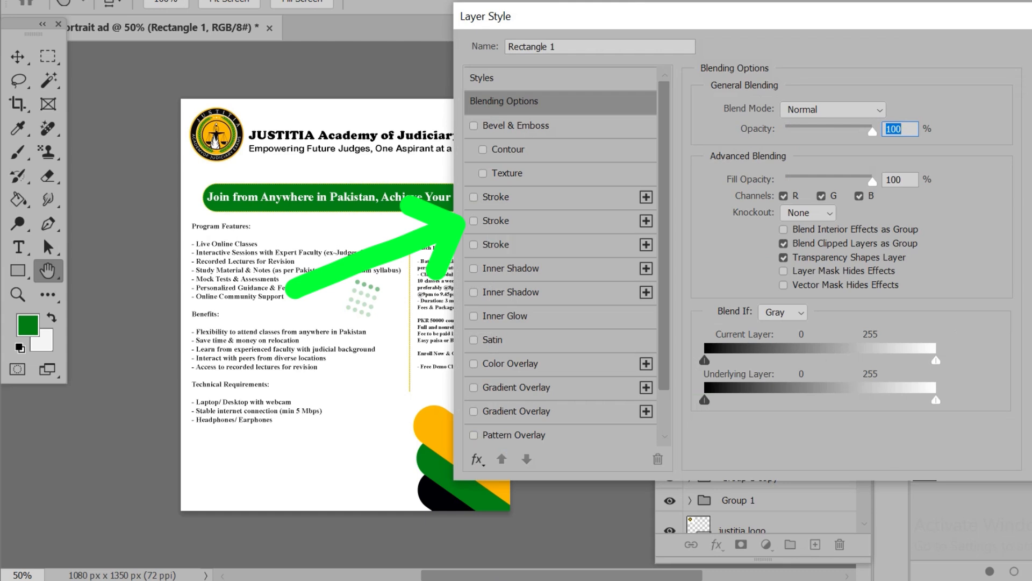
click(474, 221)
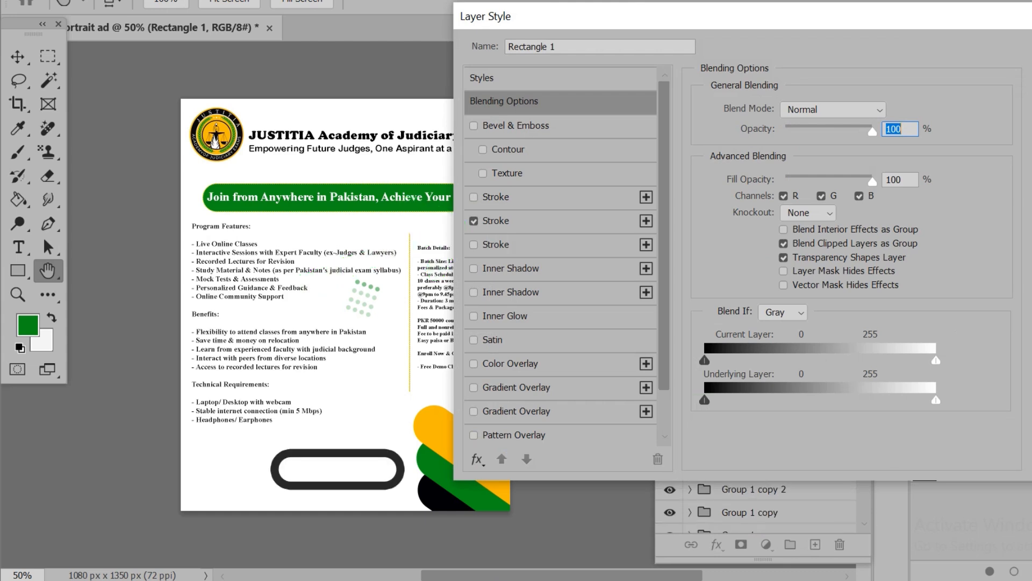
click(496, 221)
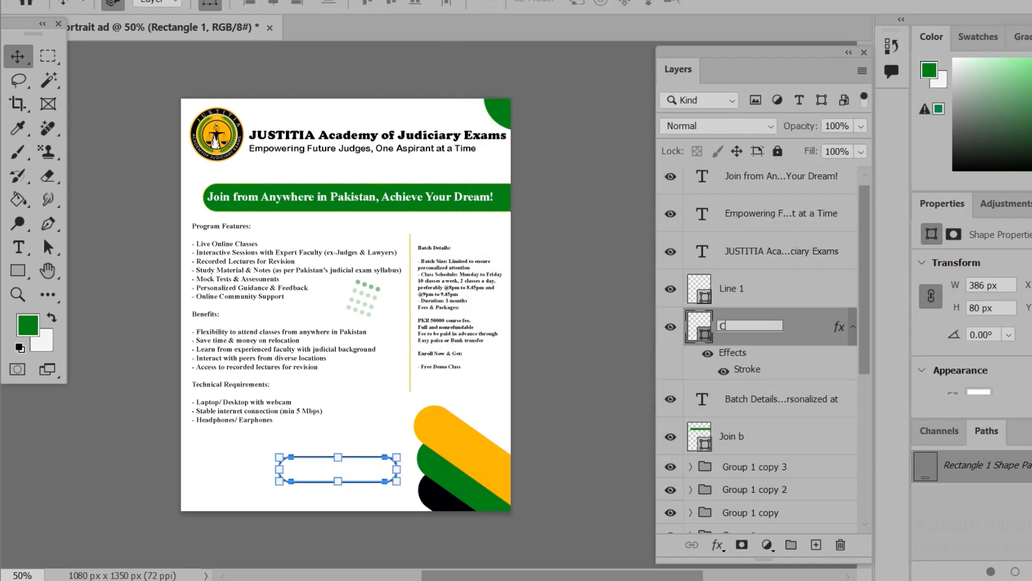
text(Contact us circle)
key(Return)
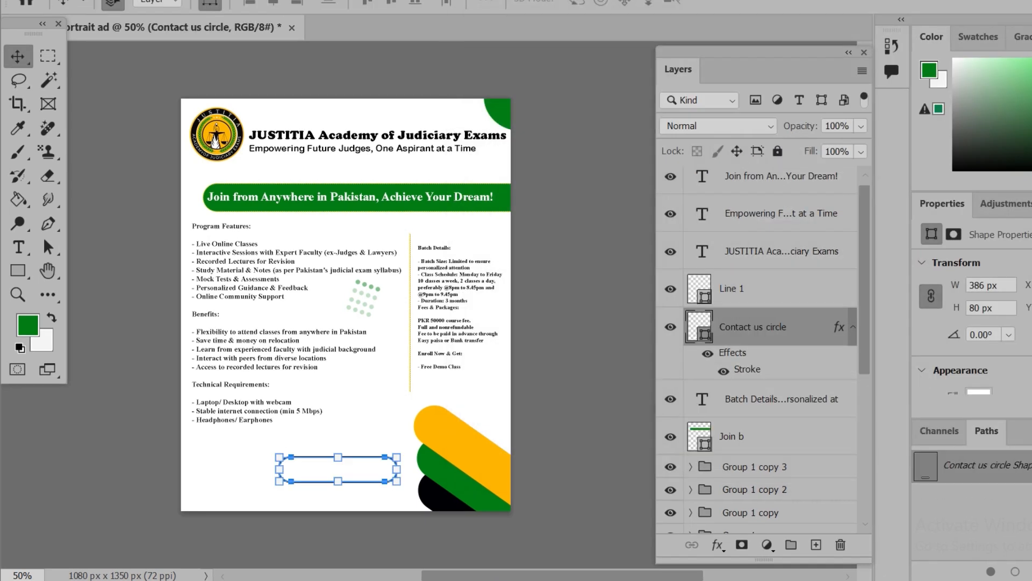
Add the text "Contact US" at 60 pt inside the rounded rectangle
click(18, 248)
click(337, 470)
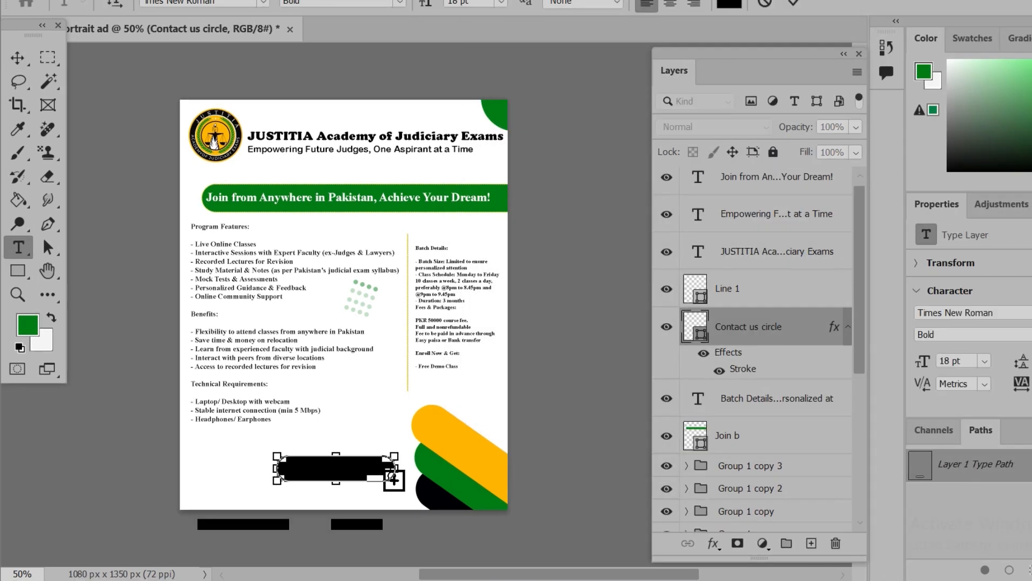
key(BackSpace)
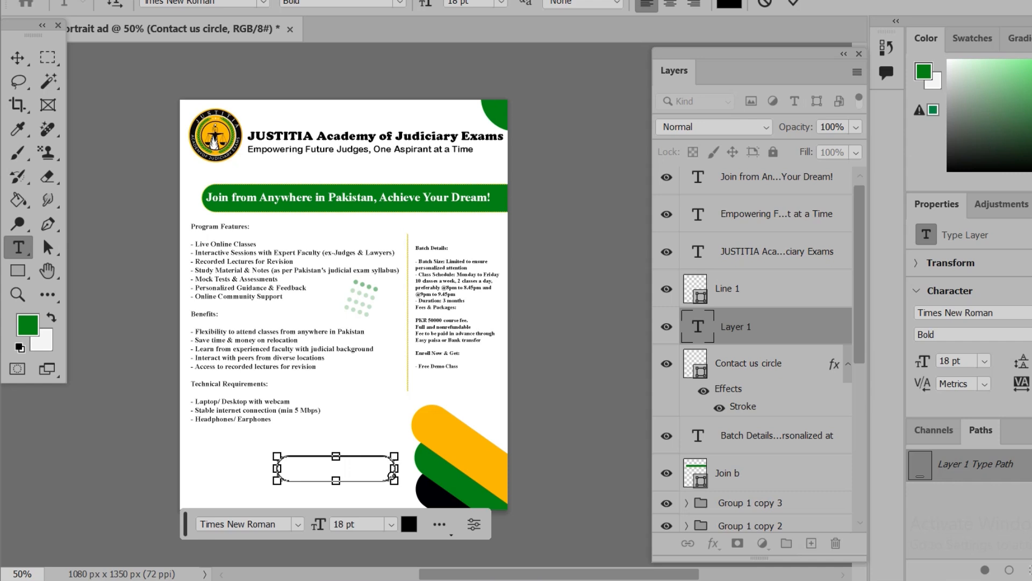
text(con)
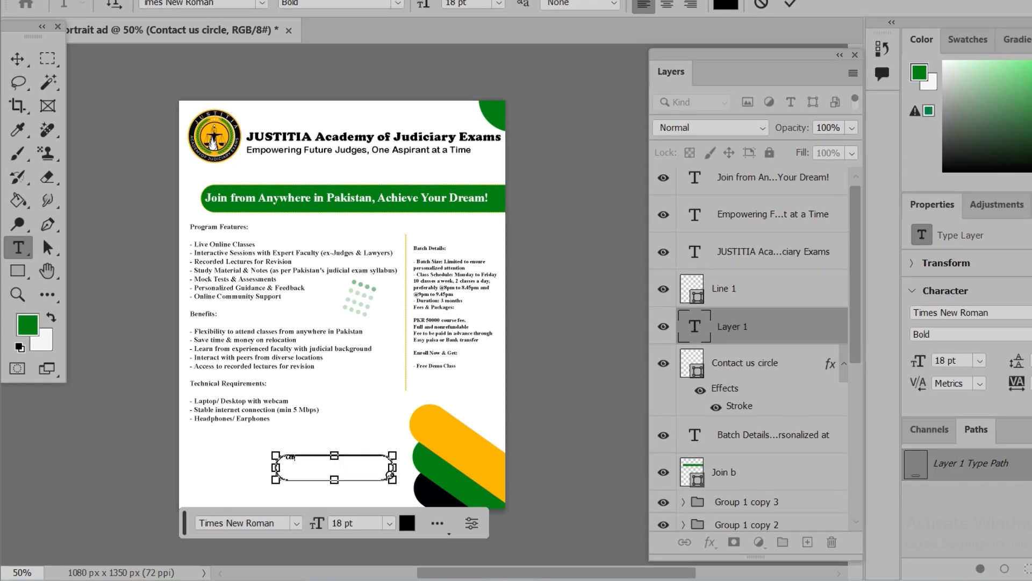
click(389, 523)
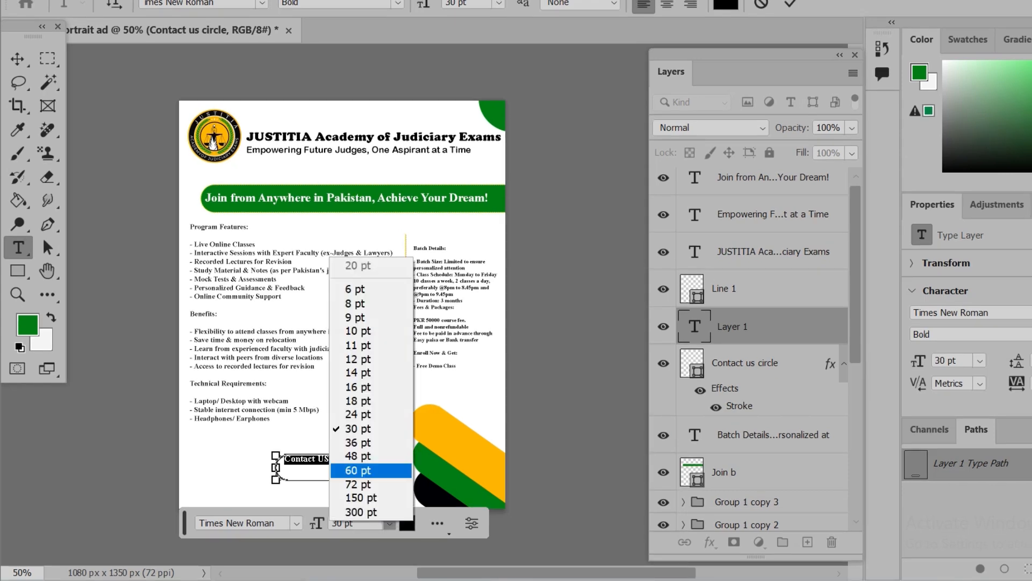
click(357, 466)
click(790, 4)
Nudge the Contact US text down and to the right within the rounded rectangle
key(v)
key(shift+Down)
key(shift+Down)
key(shift+Right)
key(shift+Right)
key(shift+Down)
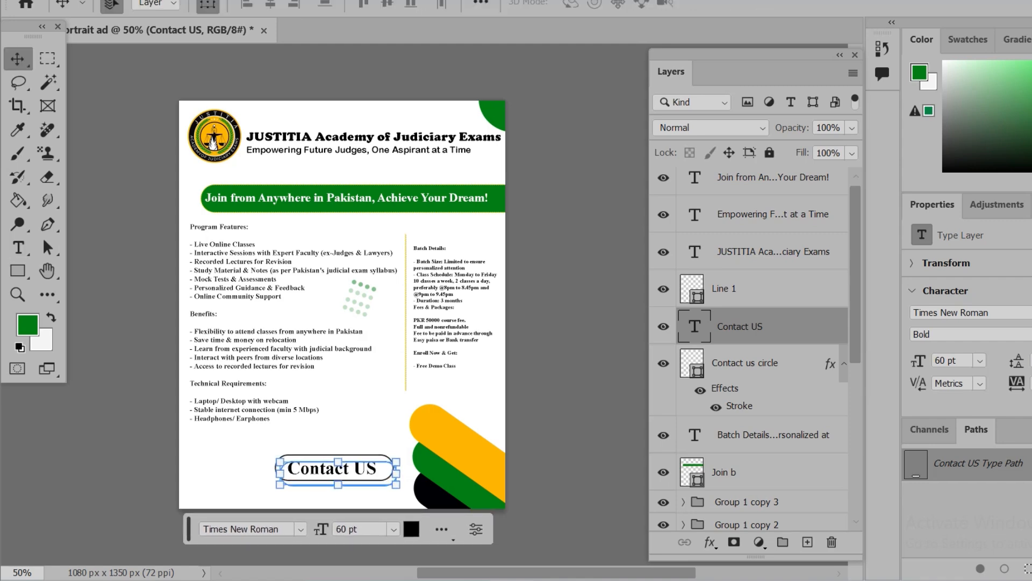
Change the Contact US text's font to Arial Rounded MT Bold
double_click(694, 326)
click(262, 3)
click(239, 450)
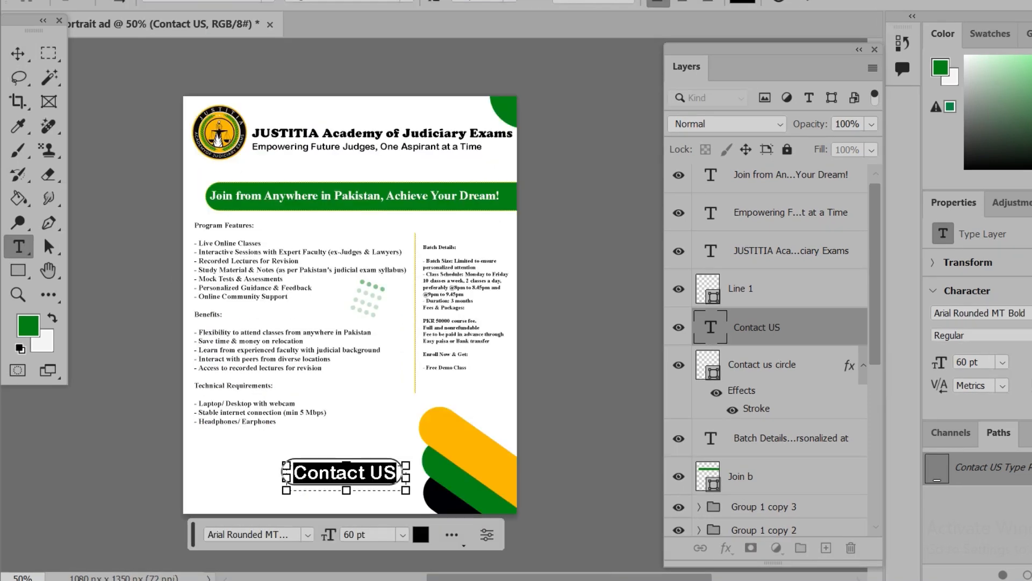
click(810, 2)
key(v)
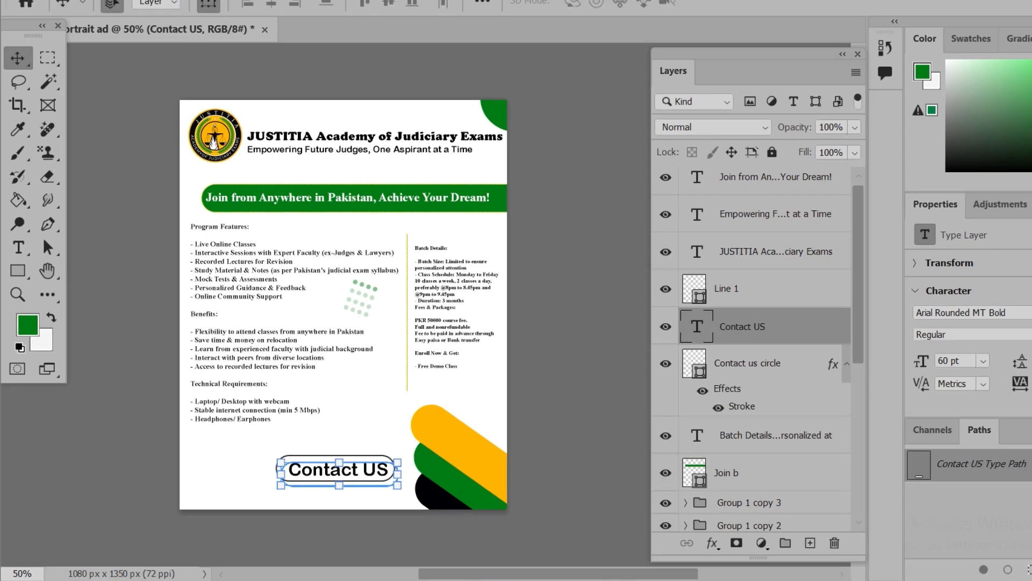
Adjust the Contact US text so it sits centred inside the rounded rectangle
click(774, 366)
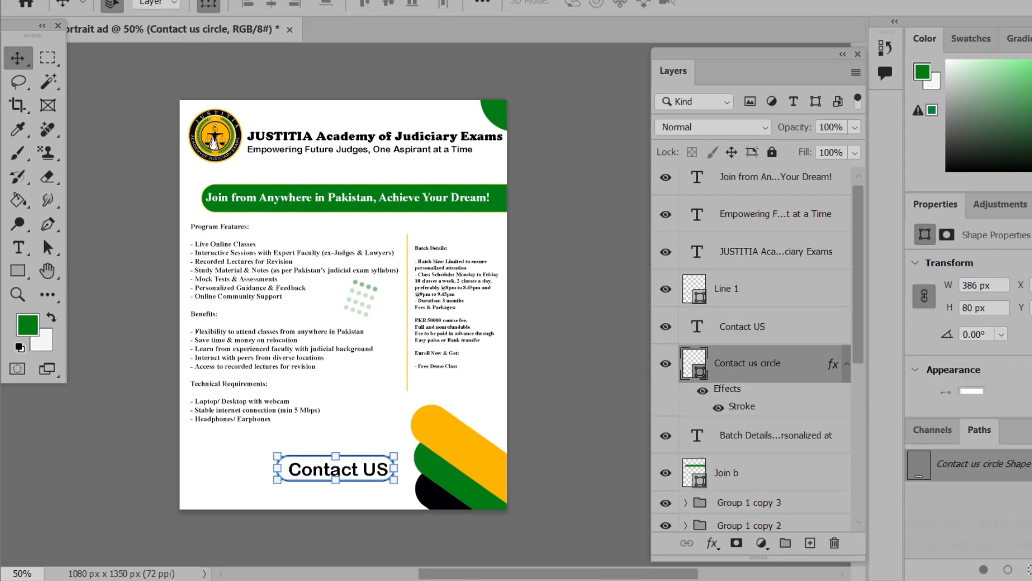
click(774, 214)
click(339, 469)
drag(340, 484, 338, 485)
key(Return)
Scale down the Contact US text and shrink its rounded rectangle to fit around it
click(774, 251)
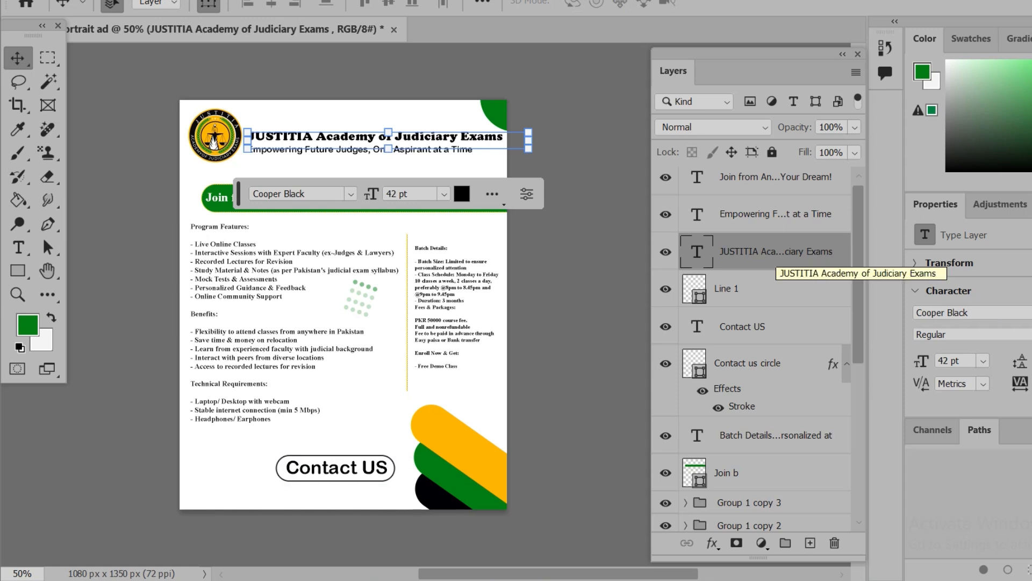
click(344, 468)
drag(390, 479, 372, 467)
key(Return)
click(297, 469)
drag(277, 480, 314, 470)
key(Return)
Draw a small green triangle pointing left, just to the left of the Contact US button
click(407, 376)
click(393, 469)
click(407, 376)
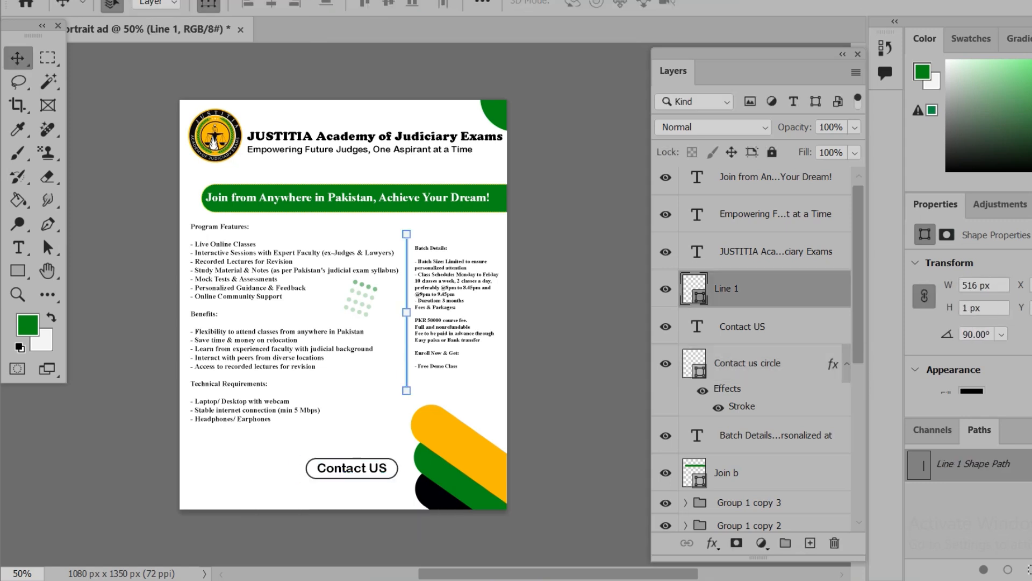
click(17, 270)
right_click(18, 270)
click(94, 270)
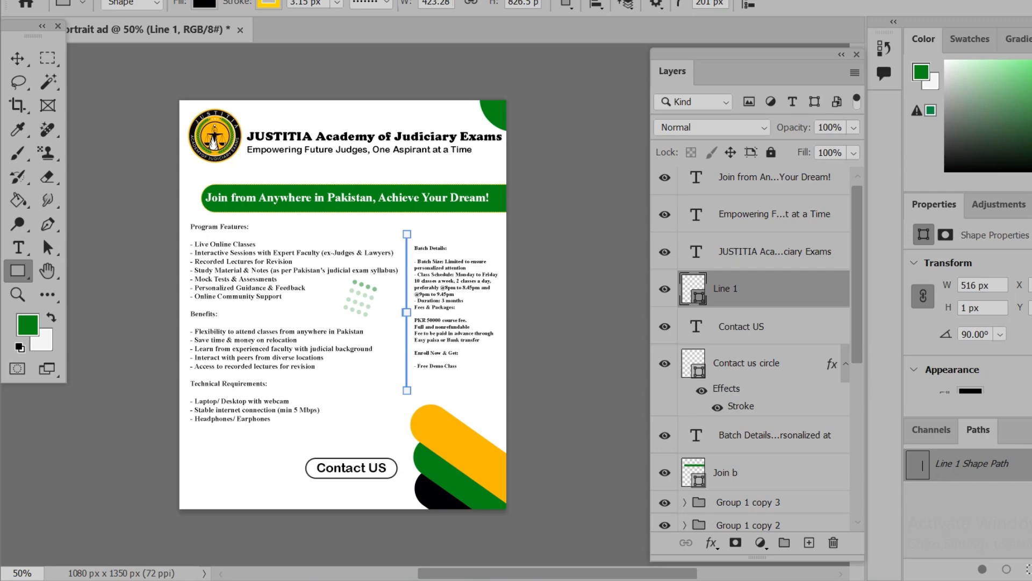
mouse_move(284, 465)
mouse_down()
mouse_move(300, 475)
mouse_move(319, 444)
mouse_move(274, 442)
mouse_up()
key(alt+BackSpace)
key(ctrl+t)
mouse_move(304, 485)
mouse_down()
mouse_move(306, 503)
mouse_move(305, 485)
mouse_up()
key(Return)
key(v)
Place the wht WhatsApp image and the em envelope image above the Line 1 layer, in the ad's lower-left corner
click(729, 326)
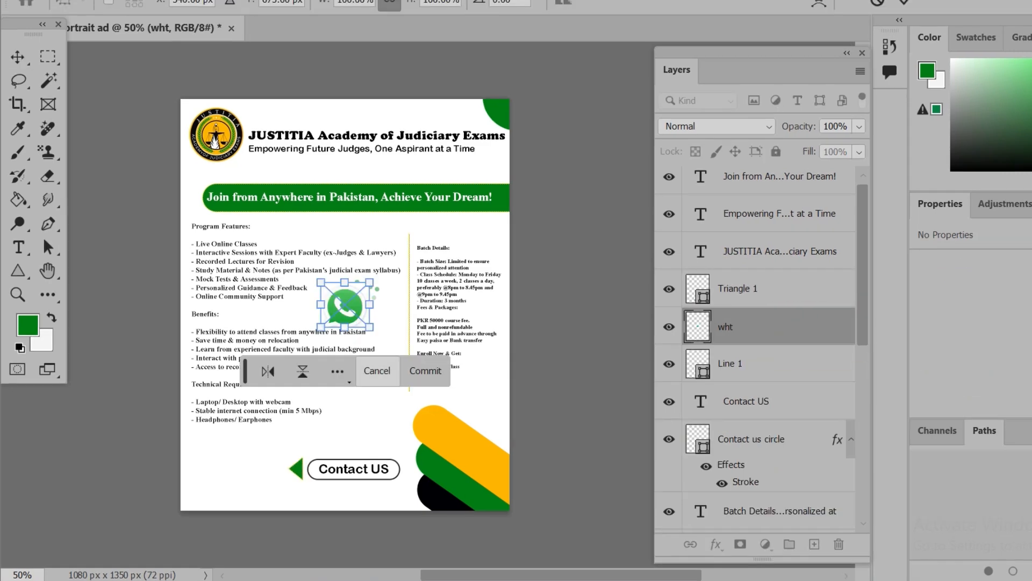
key(Return)
click(96, 517)
click(941, 272)
text(em)
drag(711, 352, 344, 580)
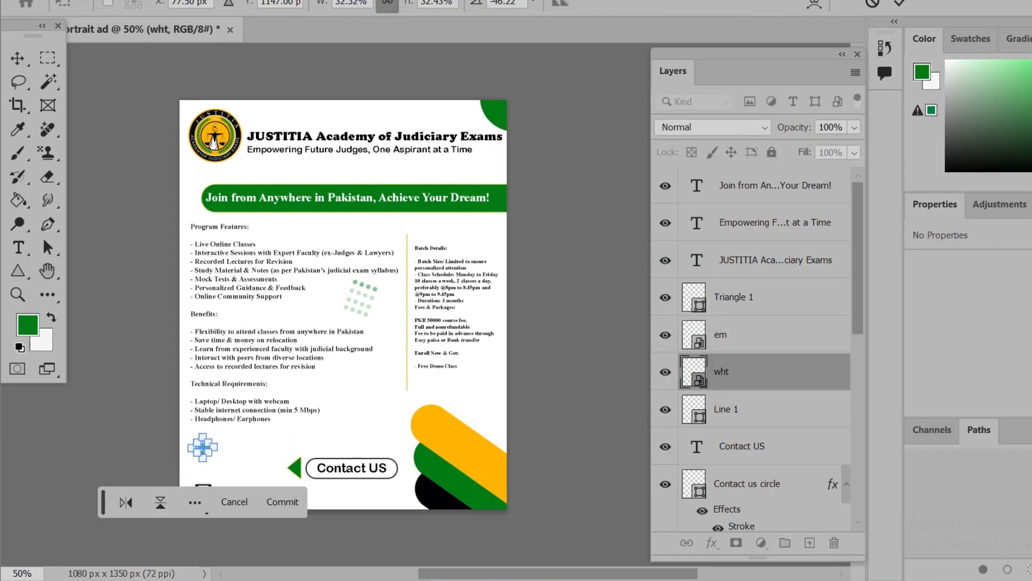
key(Return)
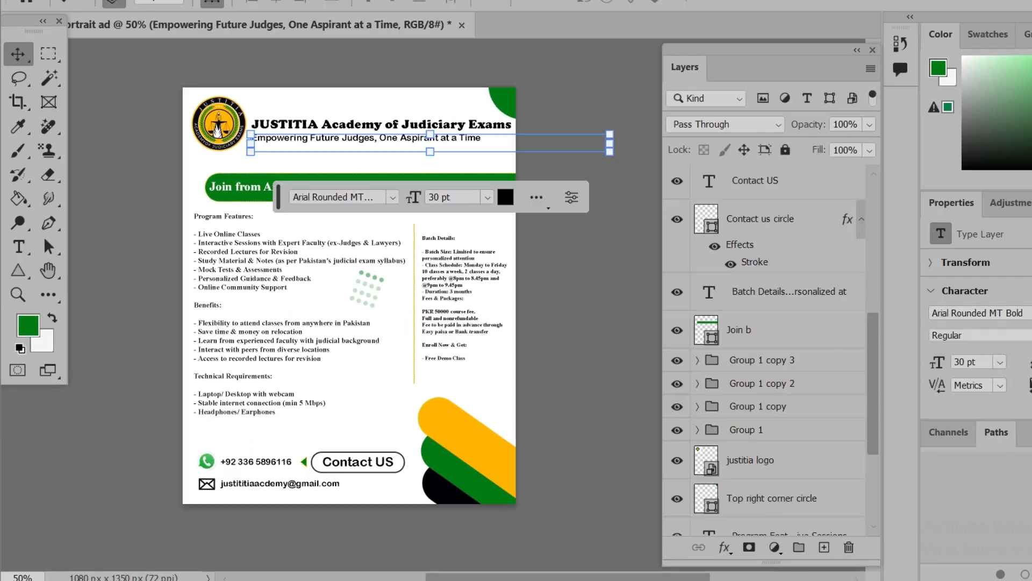
Duplicate the four dot-row groups that make up the dot grid
click(746, 429)
shift+click(753, 360)
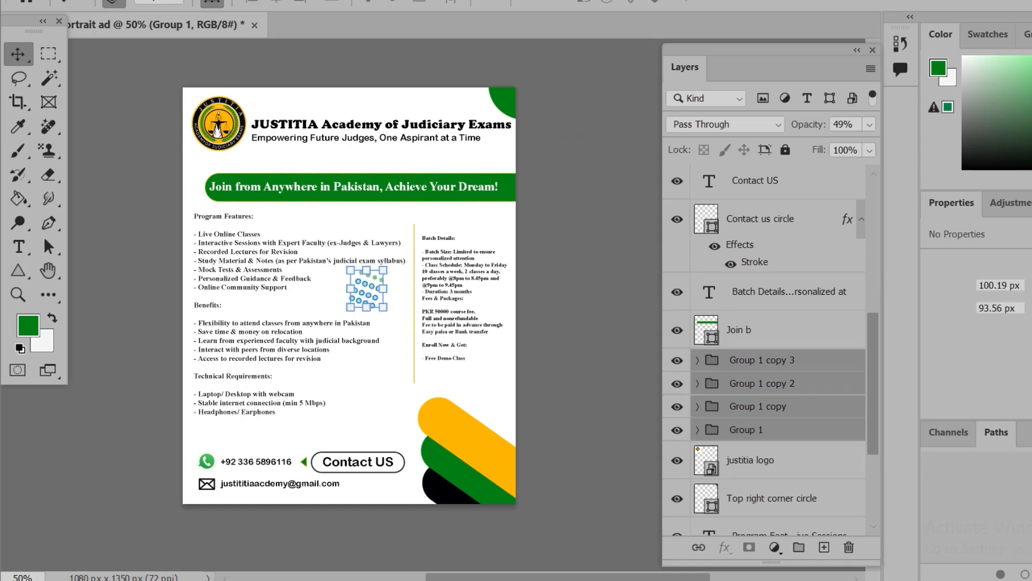
right_click(758, 384)
click(826, 42)
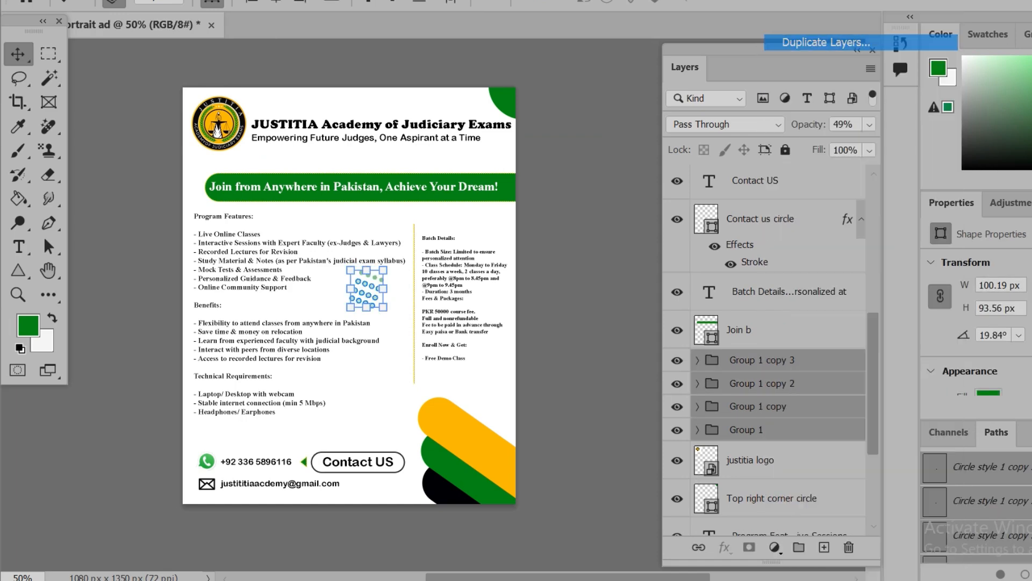
click(974, 79)
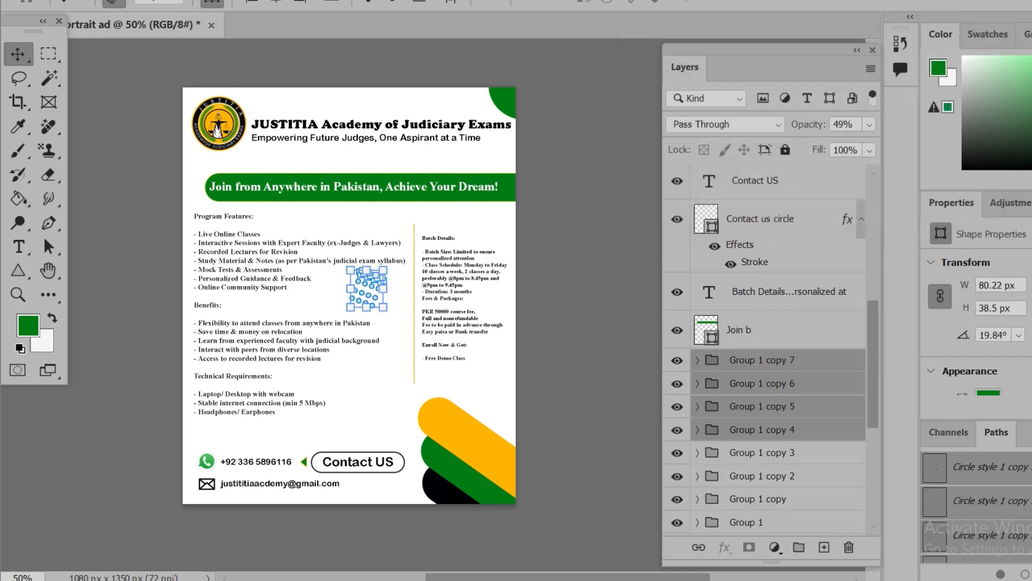
Place the copied dot grid over the academy title, enlarged and rotated, with its opacity at 33%
drag(367, 307, 410, 124)
key(ctrl+z)
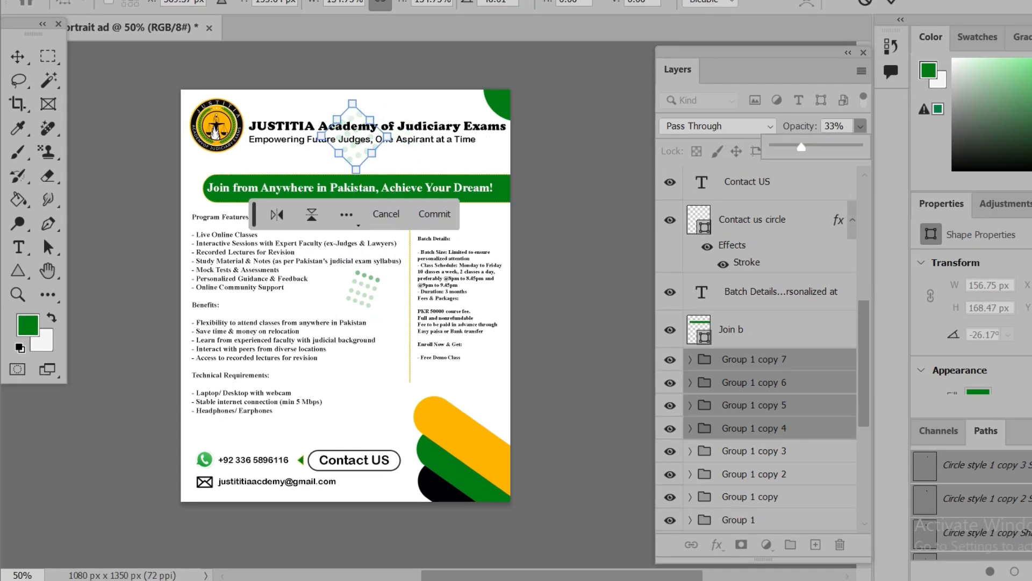
click(891, 2)
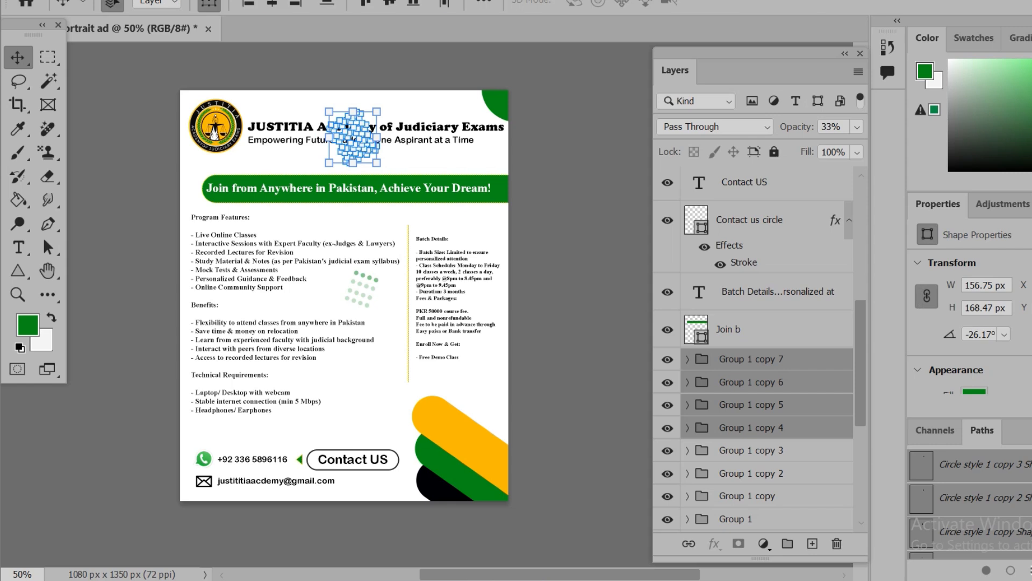
click(460, 301)
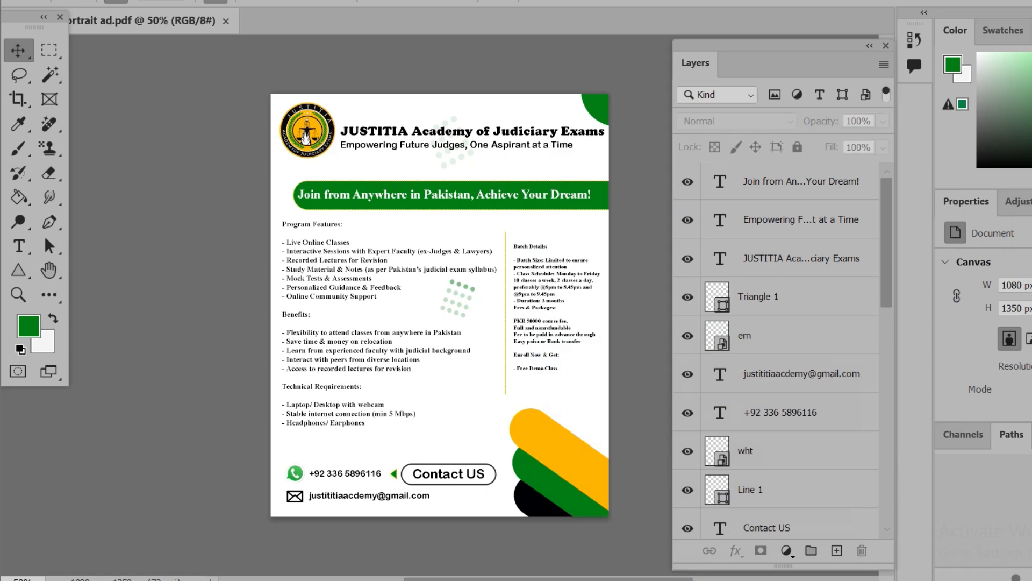
Export the ad as a PNG named Facebook portrait ad to the Desktop
click(33, 1)
mouse_move(81, 240)
click(301, 258)
click(1011, 44)
click(1011, 80)
key(Return)
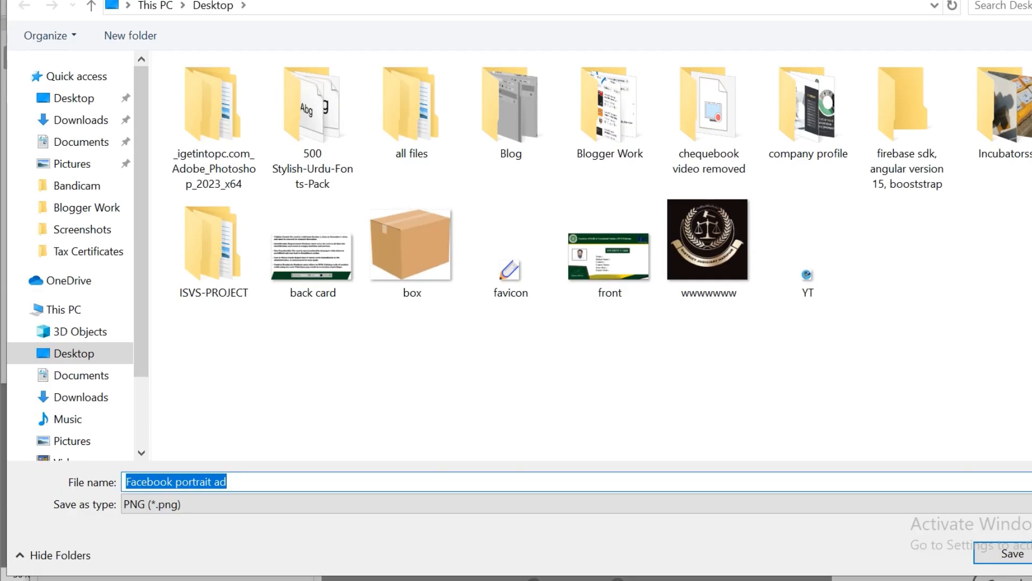